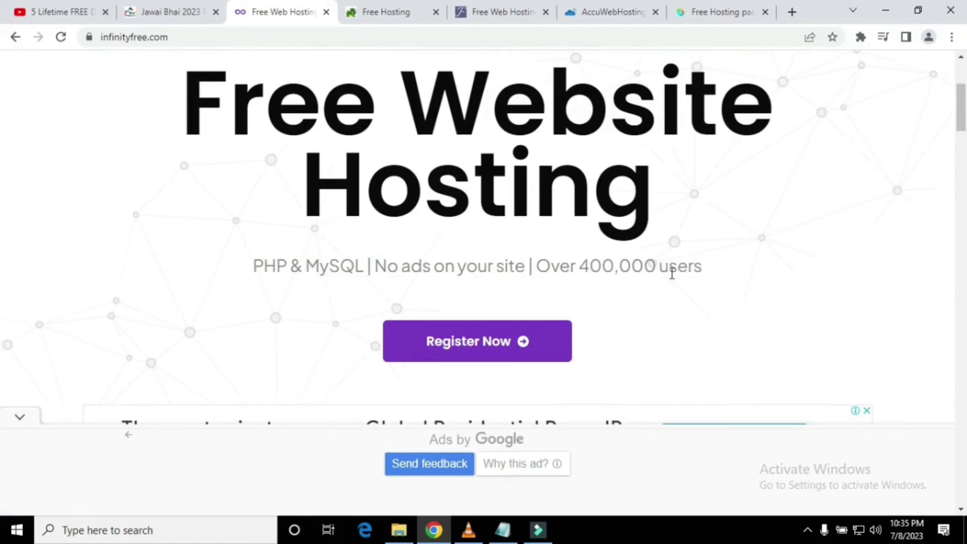
pyautogui.scroll(-7, 672, 273)
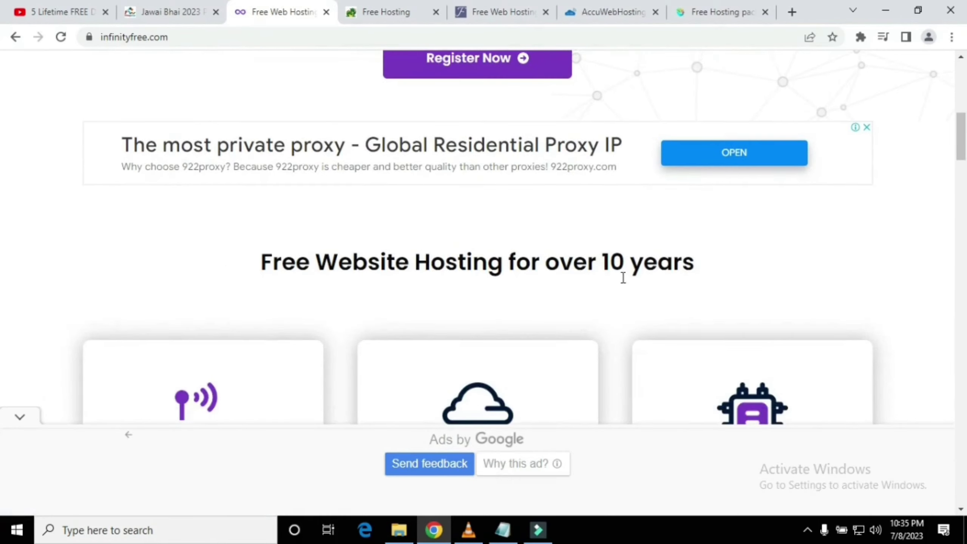
pyautogui.scroll(-4, 392, 218)
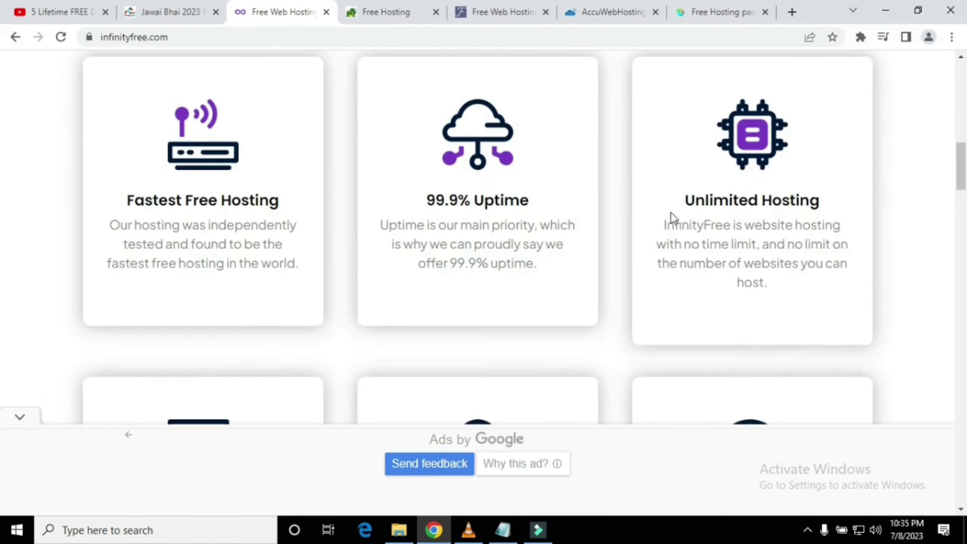
pyautogui.scroll(-5, 295, 280)
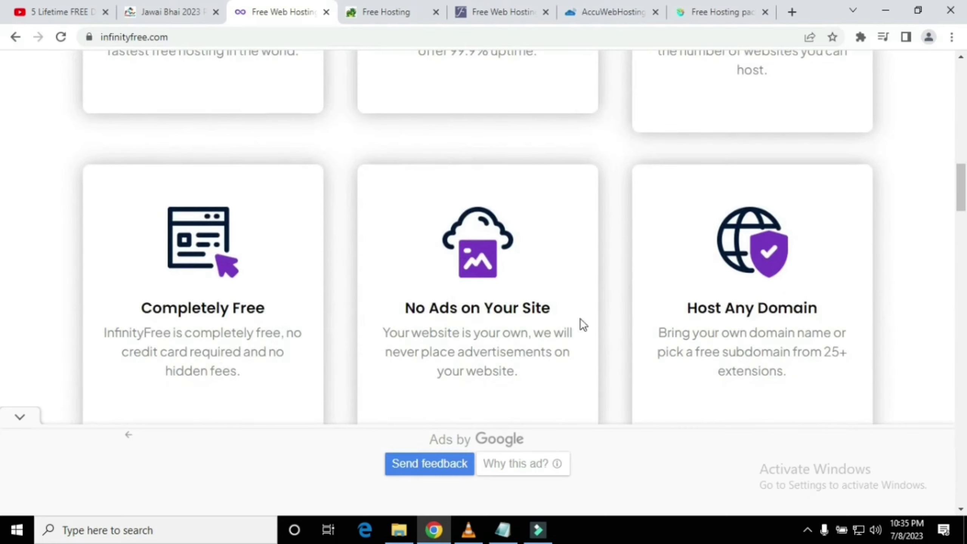
pyautogui.scroll(-15, 415, 301)
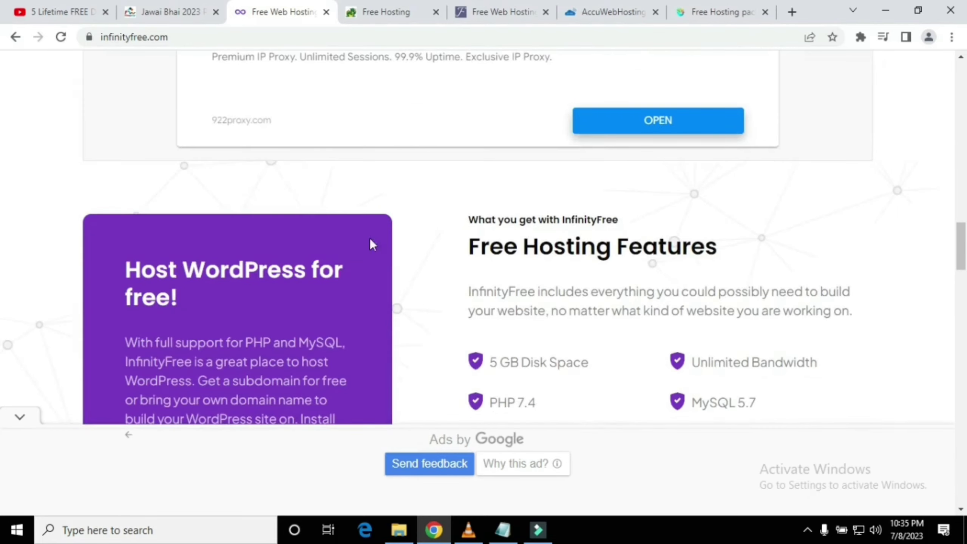
pyautogui.scroll(-2, 282, 227)
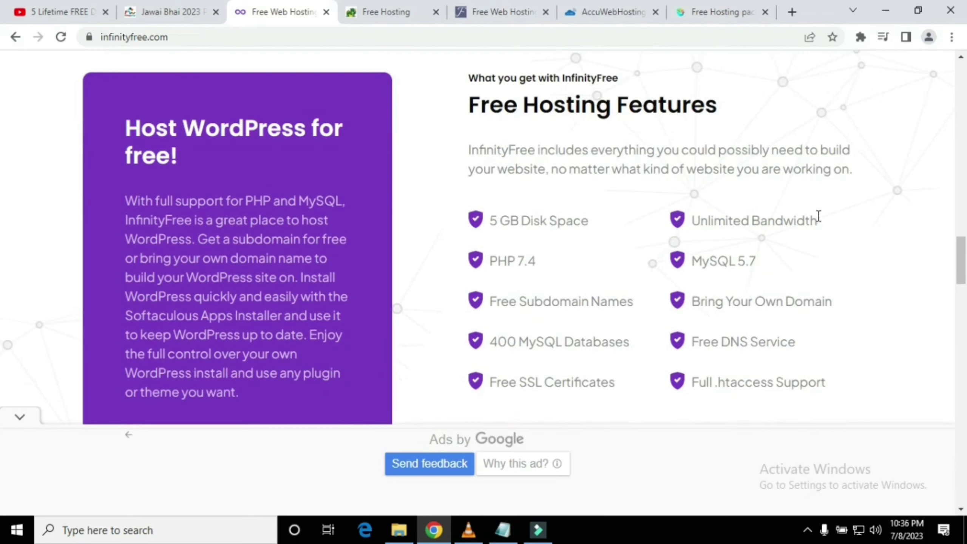
pyautogui.moveTo(493, 262); pyautogui.dragTo(537, 262)
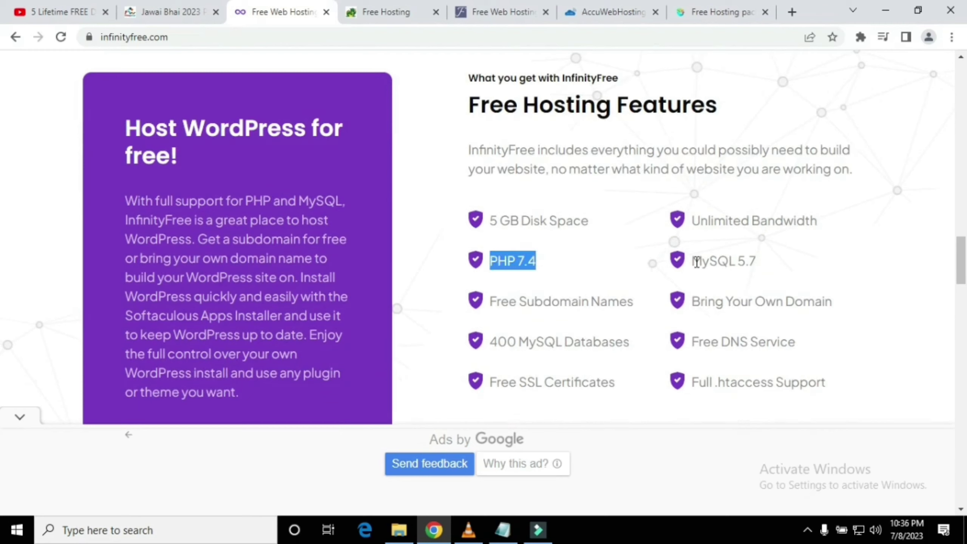
pyautogui.moveTo(709, 262); pyautogui.dragTo(734, 263)
pyautogui.moveTo(492, 302); pyautogui.dragTo(635, 303)
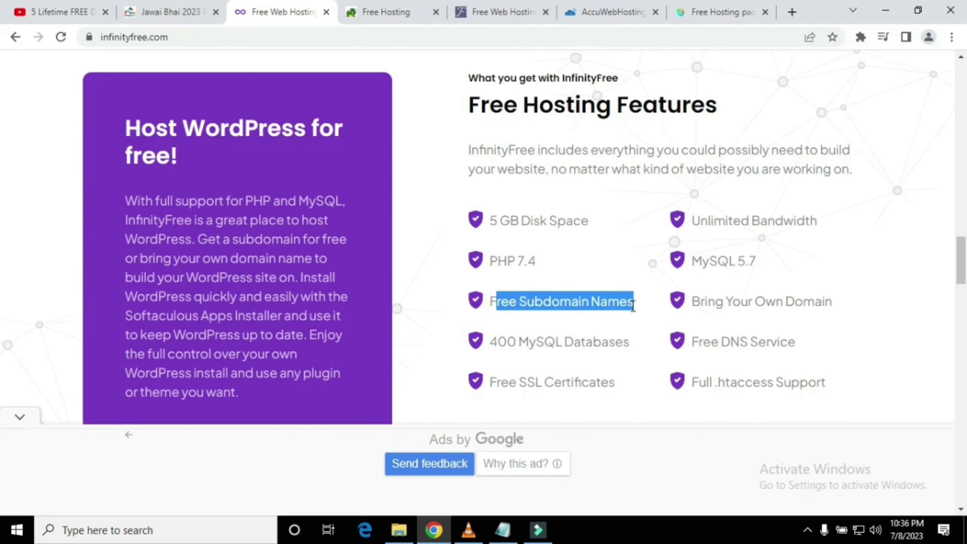
pyautogui.moveTo(836, 305); pyautogui.dragTo(682, 306)
pyautogui.scroll(-3, 682, 306)
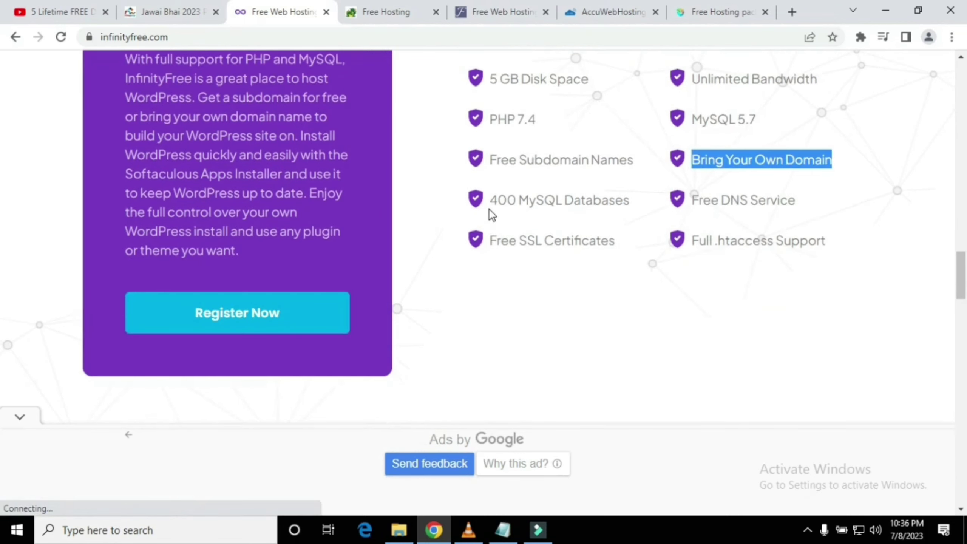
pyautogui.moveTo(489, 210); pyautogui.dragTo(634, 210)
pyautogui.moveTo(693, 200); pyautogui.dragTo(794, 200)
pyautogui.click(835, 240)
pyautogui.moveTo(835, 240); pyautogui.dragTo(687, 242)
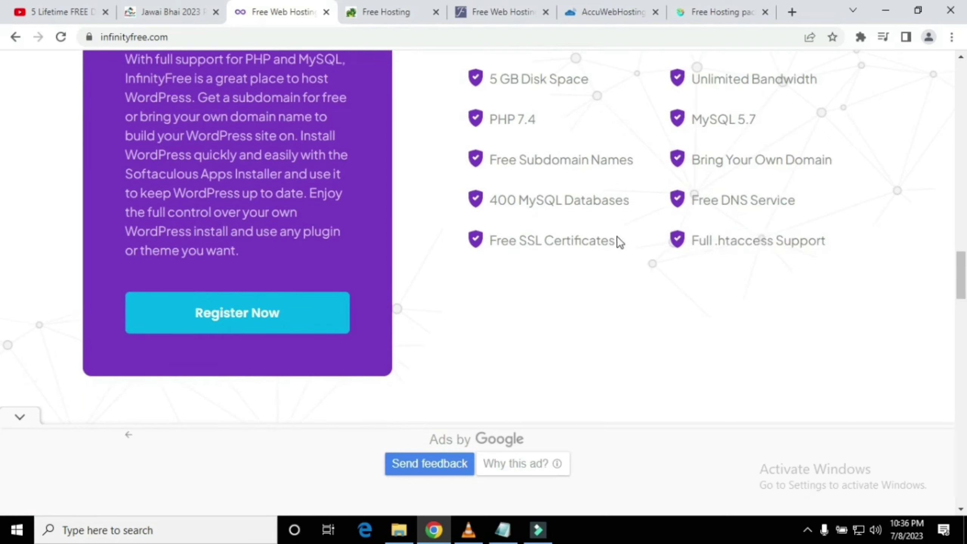
pyautogui.moveTo(617, 240); pyautogui.dragTo(490, 239)
pyautogui.scroll(-15, 358, 238)
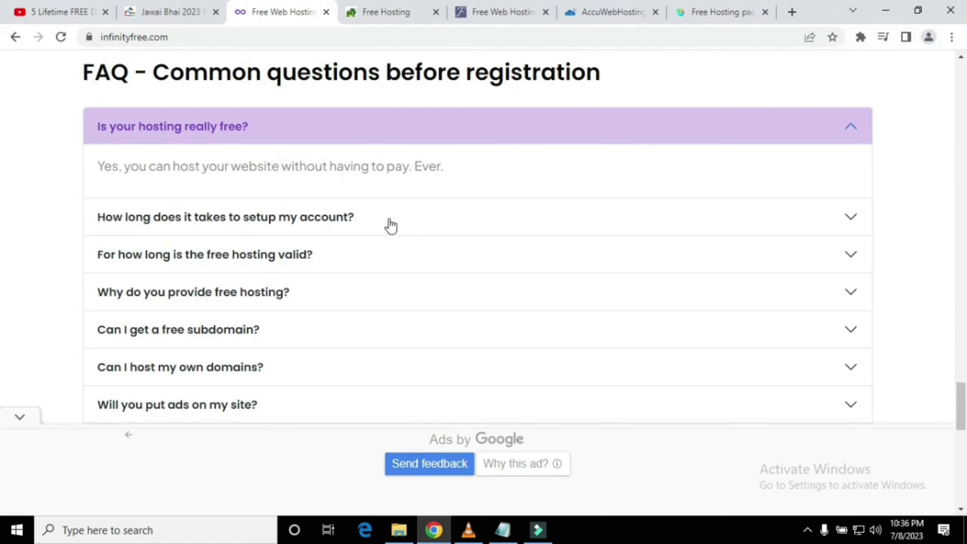
pyautogui.scroll(3, 389, 225)
pyautogui.scroll(-2, 345, 200)
pyautogui.scroll(-10, 309, 200)
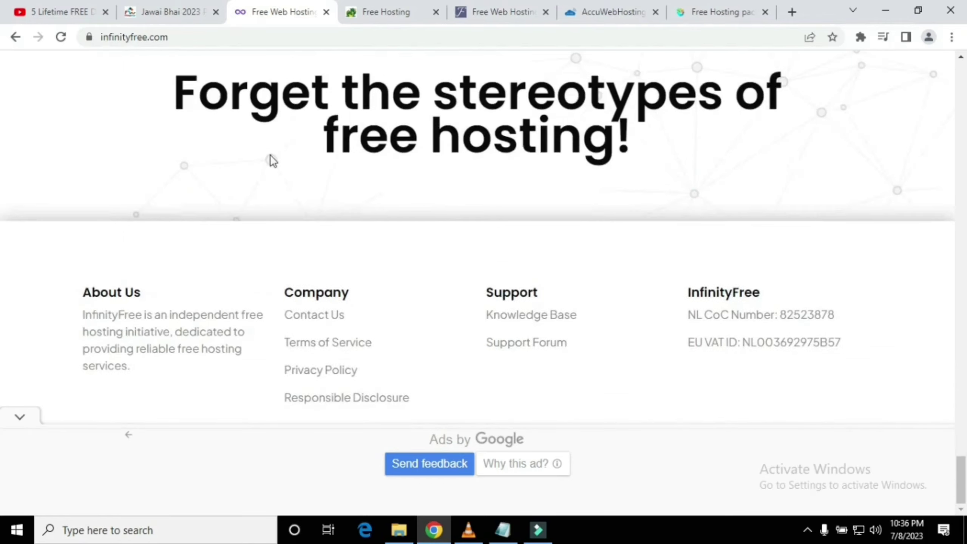
pyautogui.scroll(20, 518, 304)
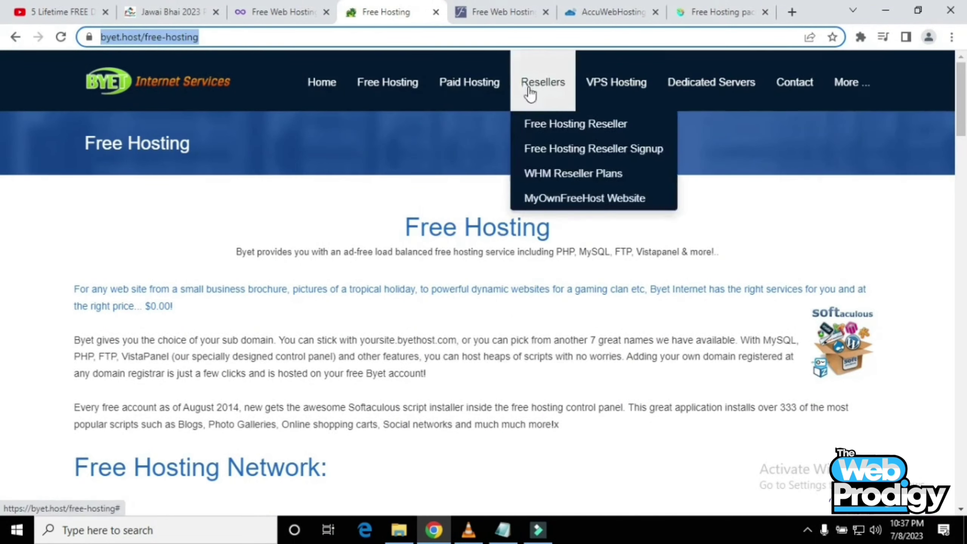
# Scroll Byet's Free Hosting page down to its Main Features list (1000 MB disk, 50 GB transfer).
pyautogui.moveTo(461, 96)
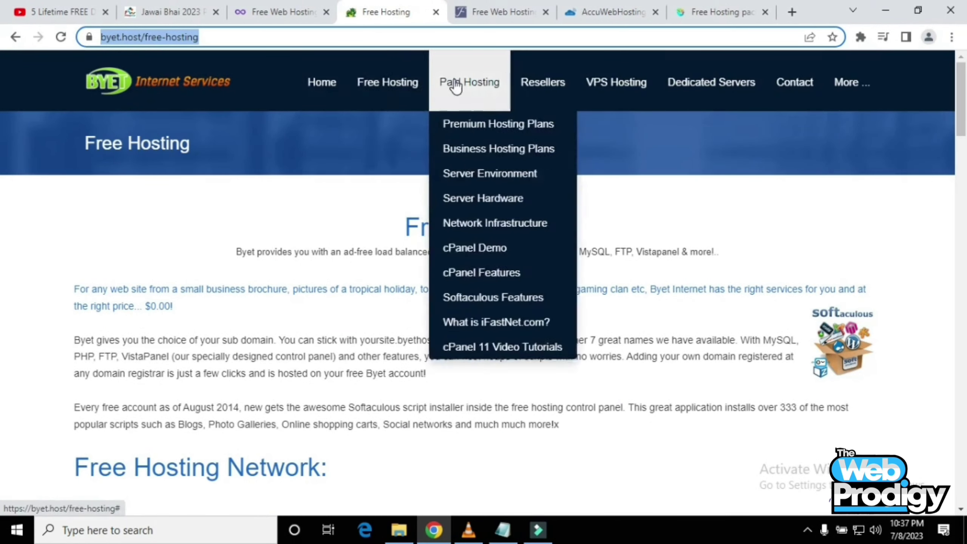
pyautogui.moveTo(397, 86)
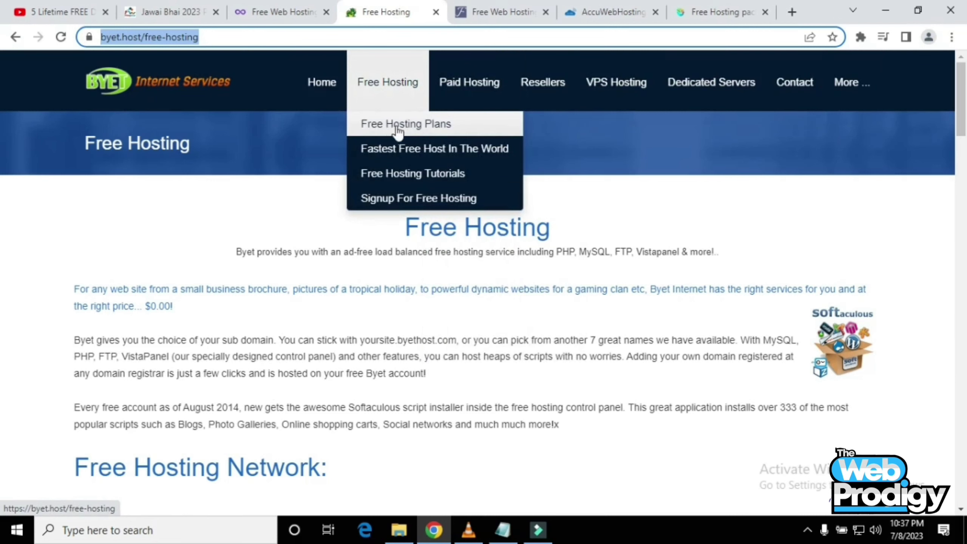
pyautogui.scroll(-4, 307, 156)
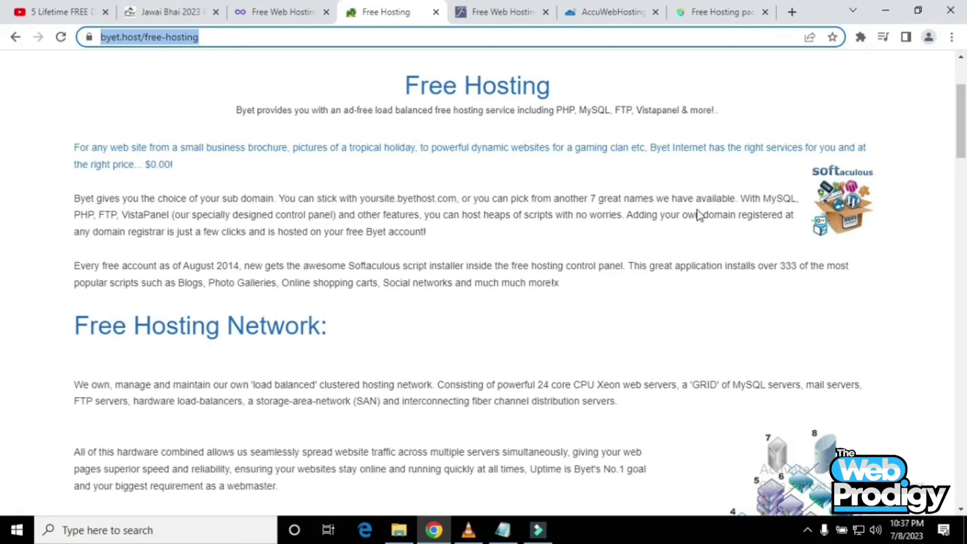
pyautogui.scroll(-4, 107, 218)
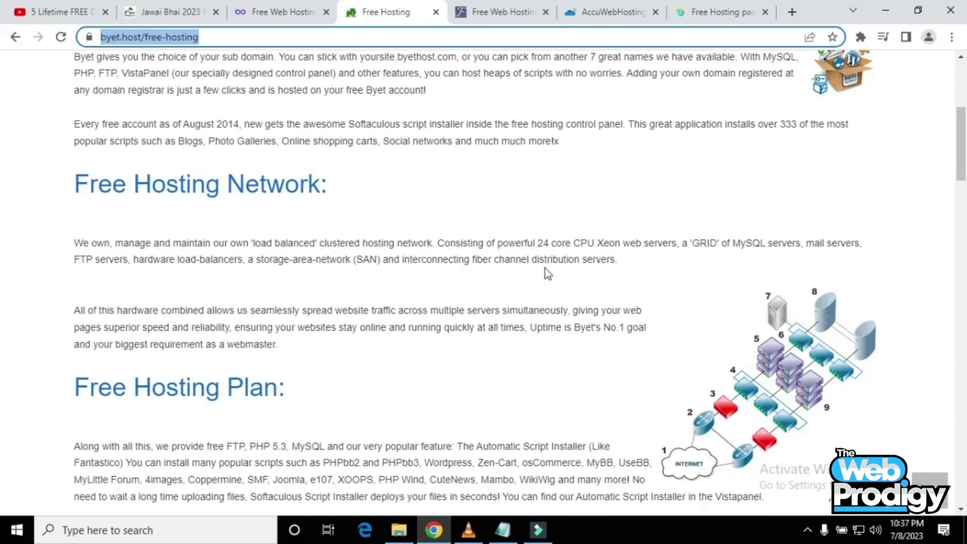
pyautogui.scroll(-2, 166, 239)
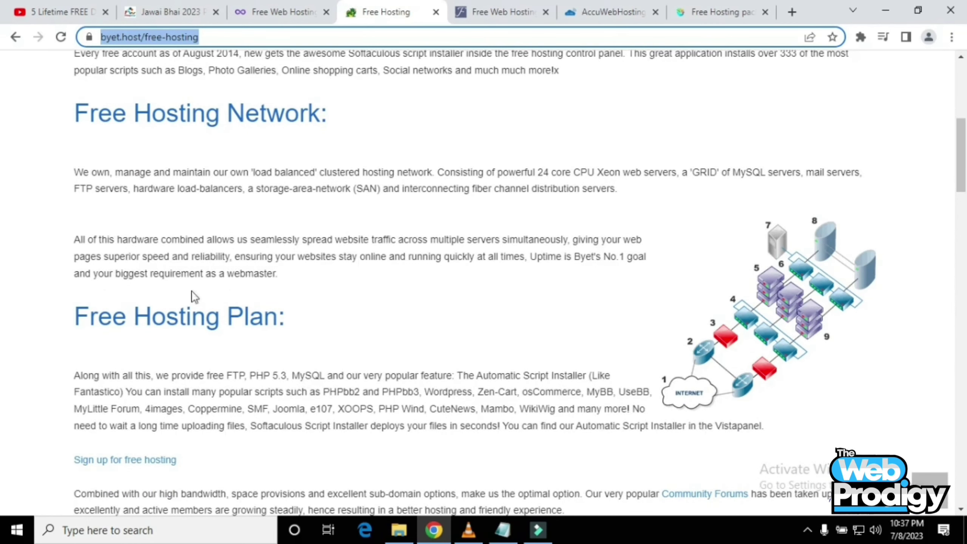
pyautogui.scroll(-4, 128, 296)
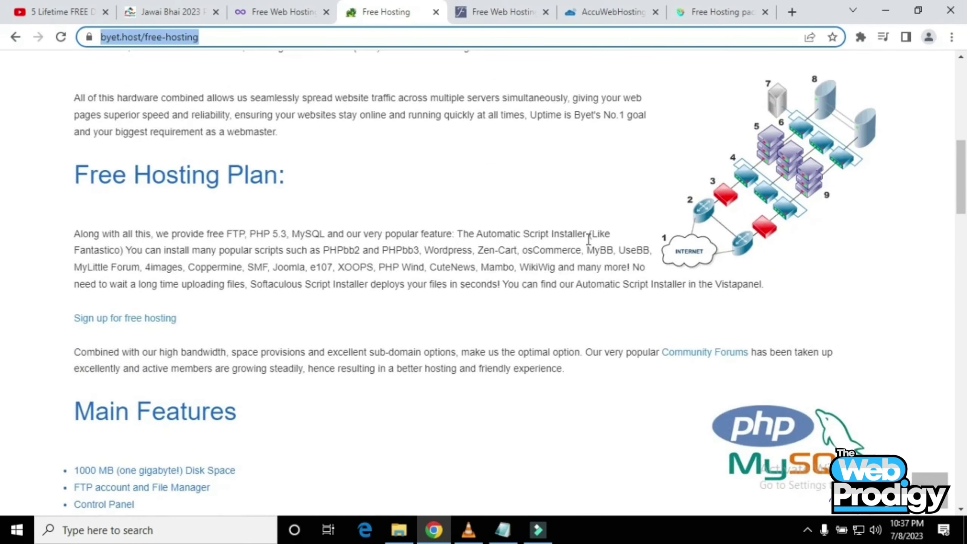
pyautogui.scroll(-4, 69, 196)
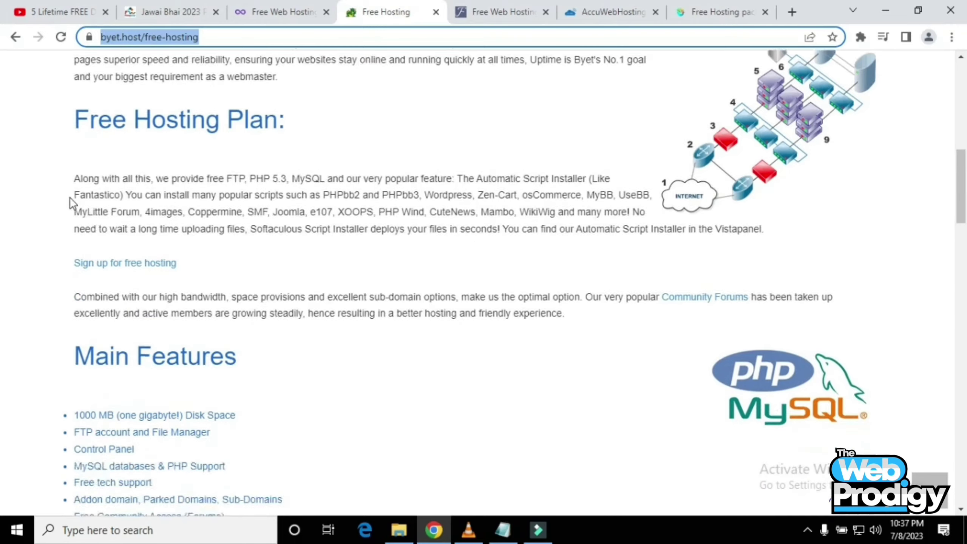
pyautogui.scroll(-4, 192, 229)
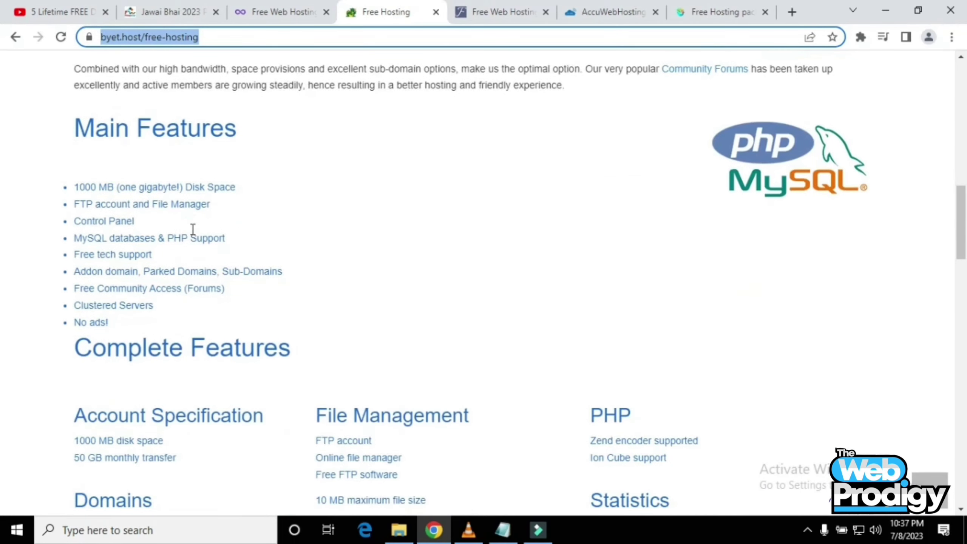
# Highlight and review Byet's Main Features and Complete Features lists, then clear the highlights.
pyautogui.moveTo(72, 130); pyautogui.dragTo(277, 134)
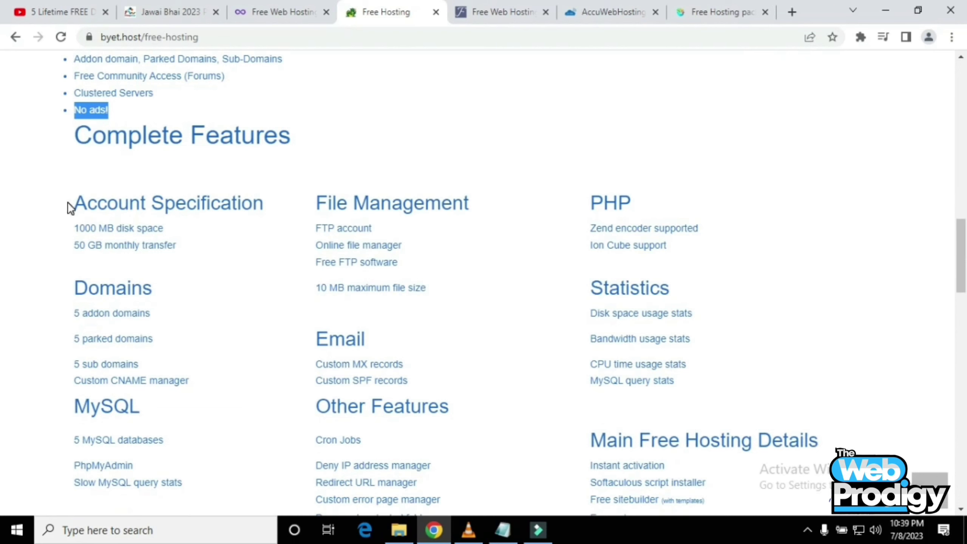
pyautogui.moveTo(315, 203); pyautogui.dragTo(533, 221)
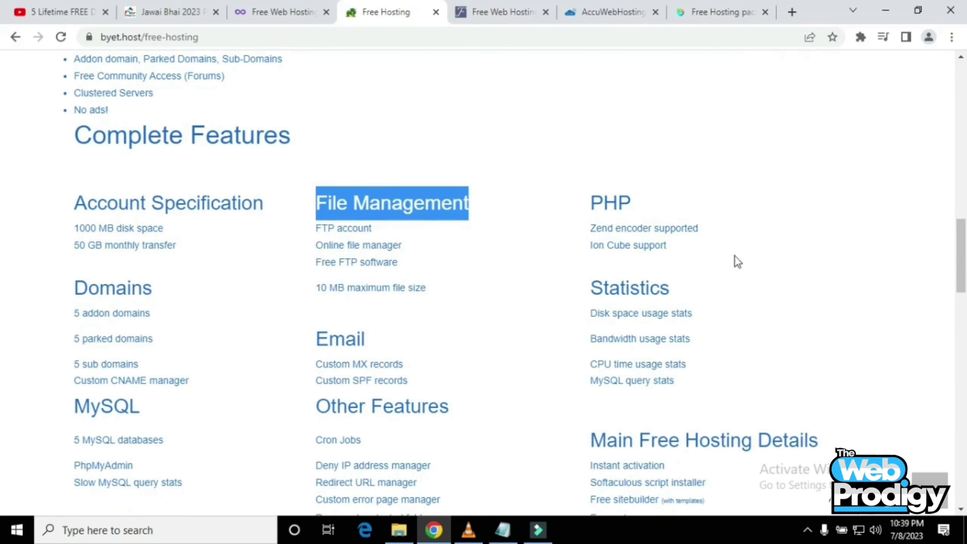
pyautogui.scroll(-1, 578, 288)
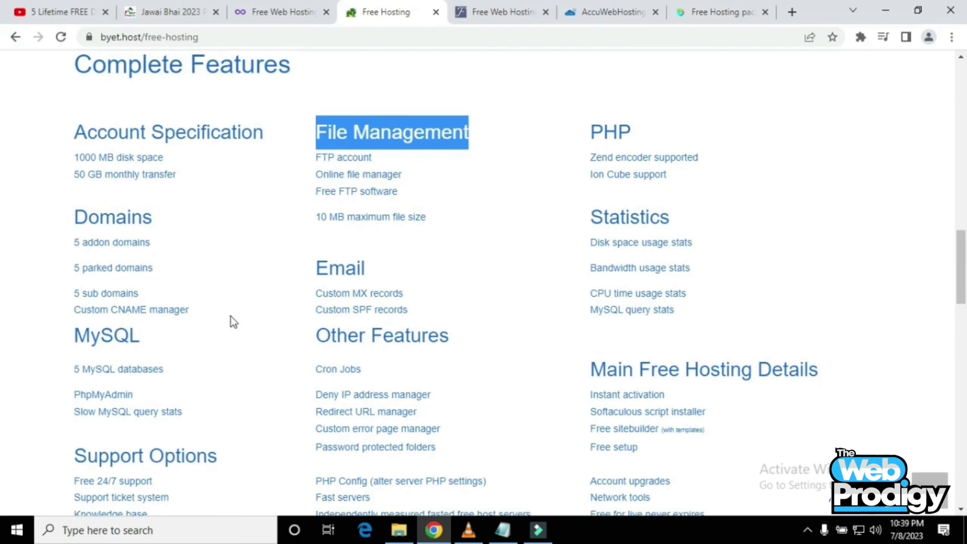
pyautogui.scroll(-3, 381, 326)
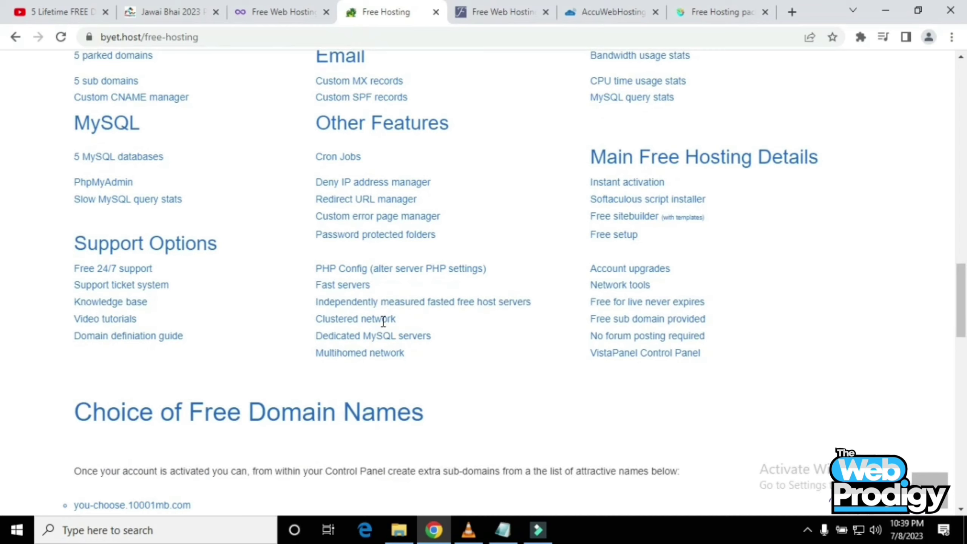
pyautogui.scroll(4, 383, 321)
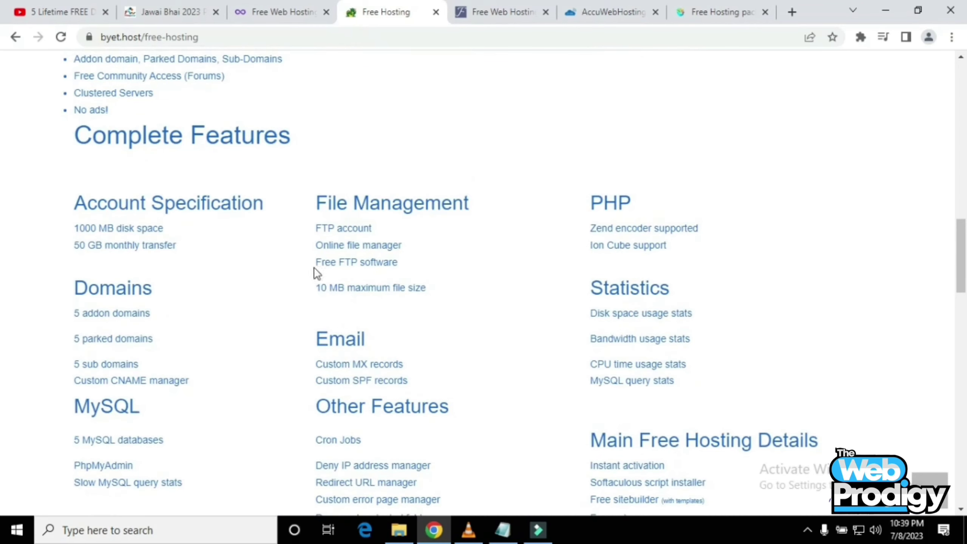
pyautogui.scroll(-3, 396, 275)
pyautogui.scroll(-5, 396, 275)
pyautogui.scroll(3, 399, 277)
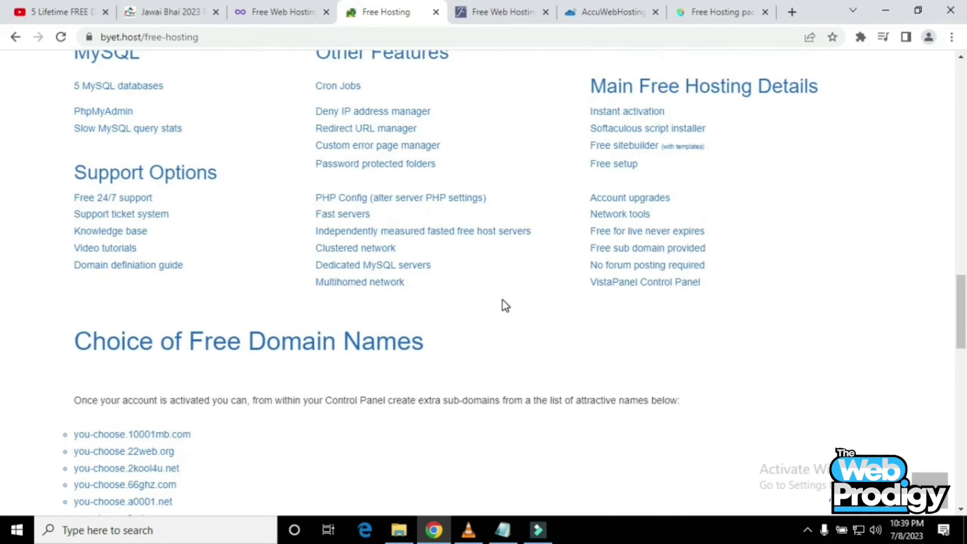
pyautogui.moveTo(503, 305); pyautogui.dragTo(262, 228)
pyautogui.click(262, 227)
pyautogui.moveTo(47, 166); pyautogui.dragTo(431, 259)
pyautogui.click(431, 259)
# Review the Choice of Free Domain Names section, highlighting and then clearing its heading.
pyautogui.scroll(-3, 99, 255)
pyautogui.moveTo(70, 134); pyautogui.dragTo(453, 147)
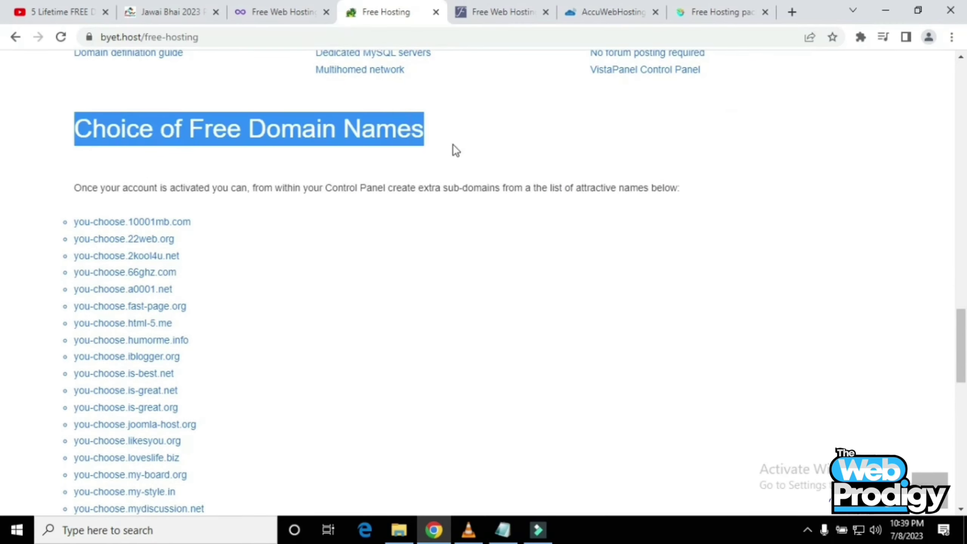
pyautogui.click(453, 147)
pyautogui.scroll(-10, 104, 251)
pyautogui.scroll(20, 465, 281)
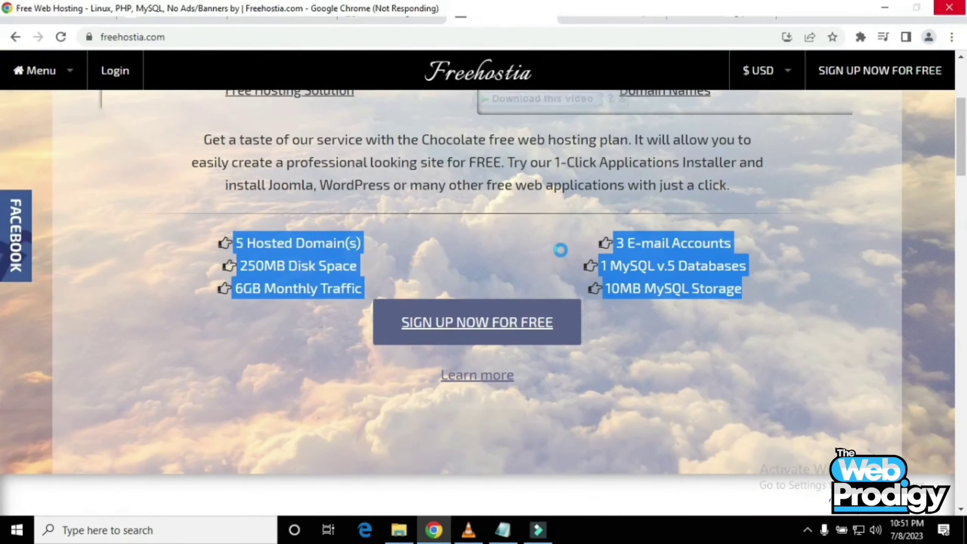
pyautogui.click(560, 253)
pyautogui.scroll(3, 560, 257)
pyautogui.scroll(-7, 560, 258)
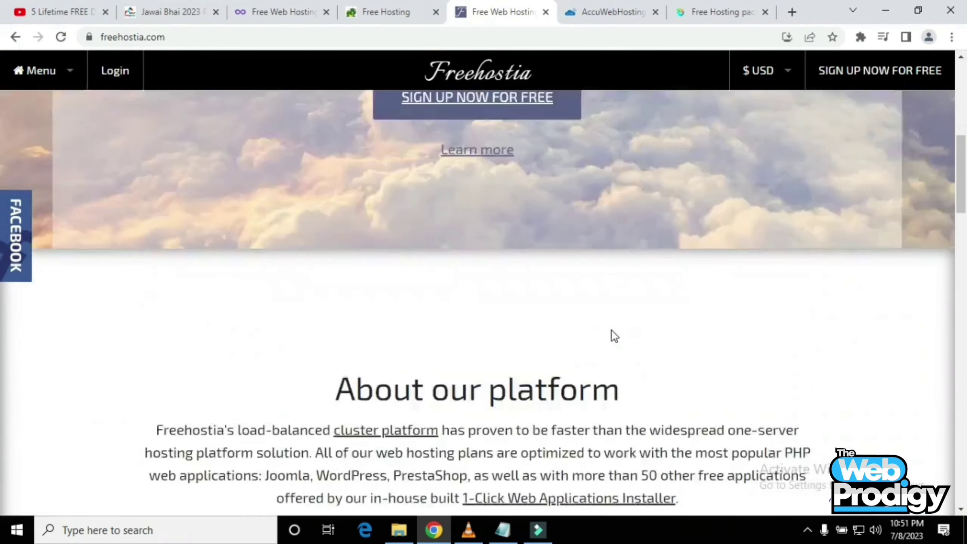
pyautogui.scroll(8, 613, 332)
pyautogui.scroll(-2, 617, 335)
pyautogui.moveTo(733, 384); pyautogui.dragTo(580, 380)
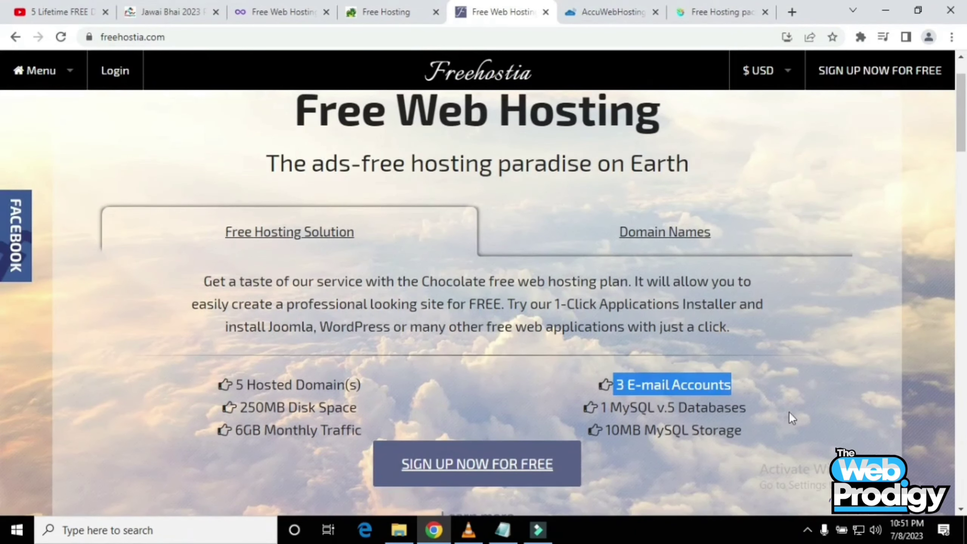
pyautogui.click(655, 429)
pyautogui.moveTo(743, 429); pyautogui.dragTo(529, 426)
pyautogui.moveTo(398, 375); pyautogui.dragTo(189, 390)
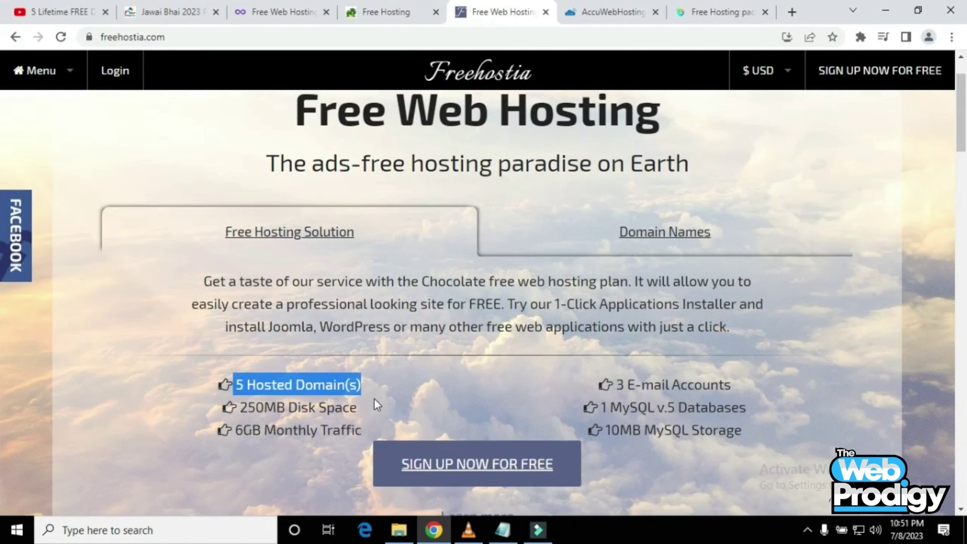
pyautogui.moveTo(374, 398); pyautogui.dragTo(195, 414)
pyautogui.moveTo(378, 421); pyautogui.dragTo(215, 451)
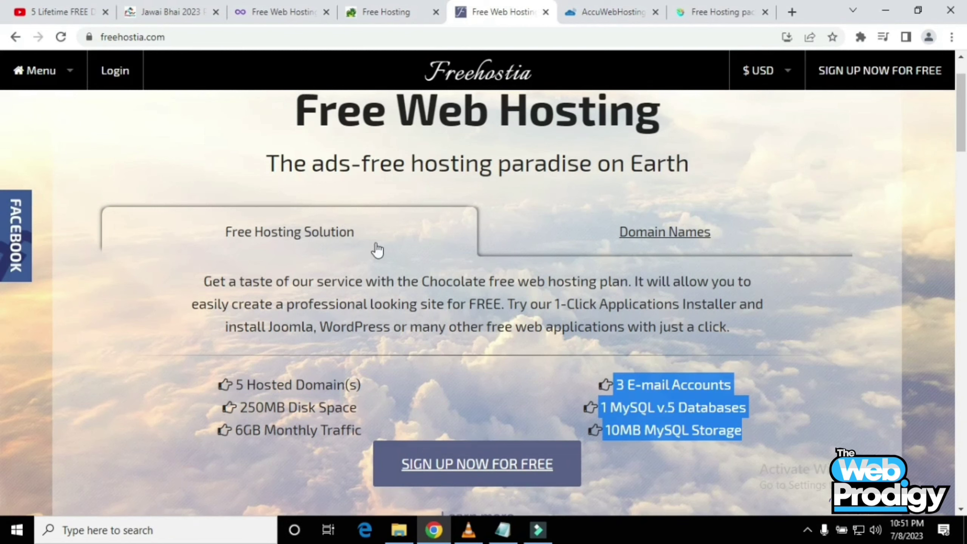
pyautogui.scroll(-15, 374, 263)
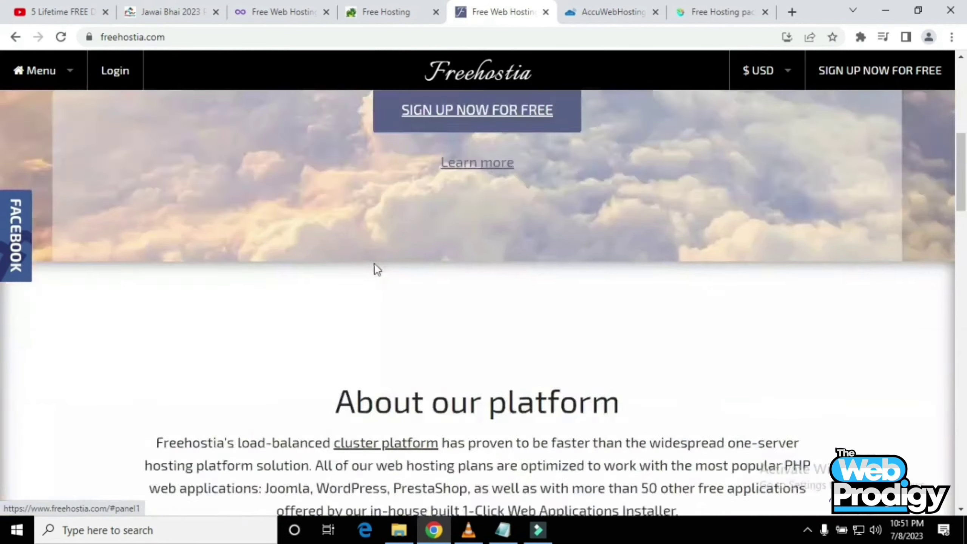
pyautogui.scroll(3, 396, 278)
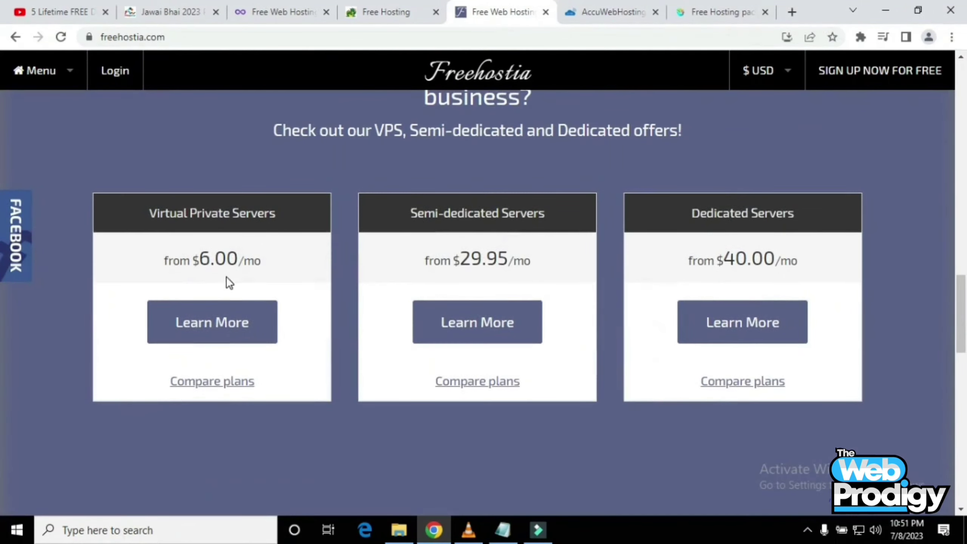
pyautogui.scroll(-8, 443, 258)
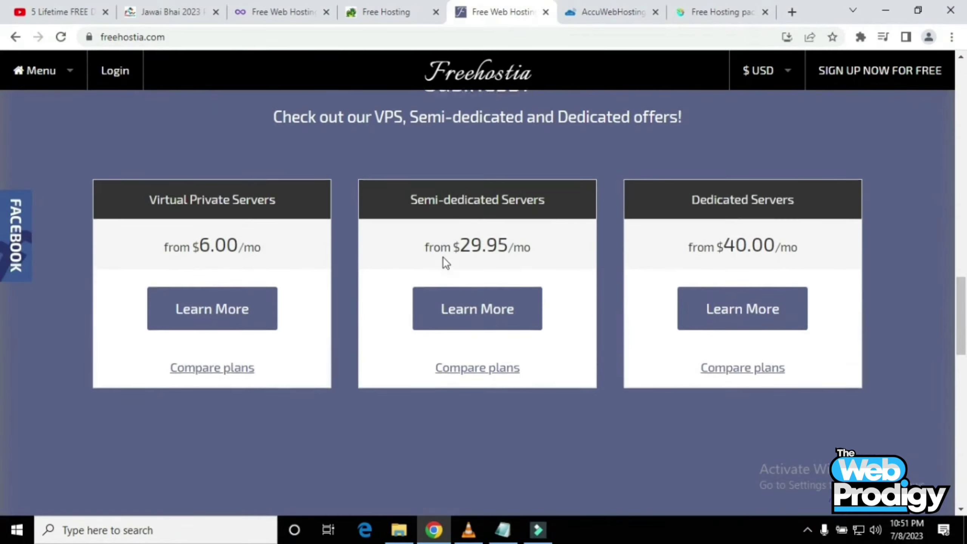
pyautogui.scroll(-5, 445, 267)
pyautogui.scroll(15, 452, 289)
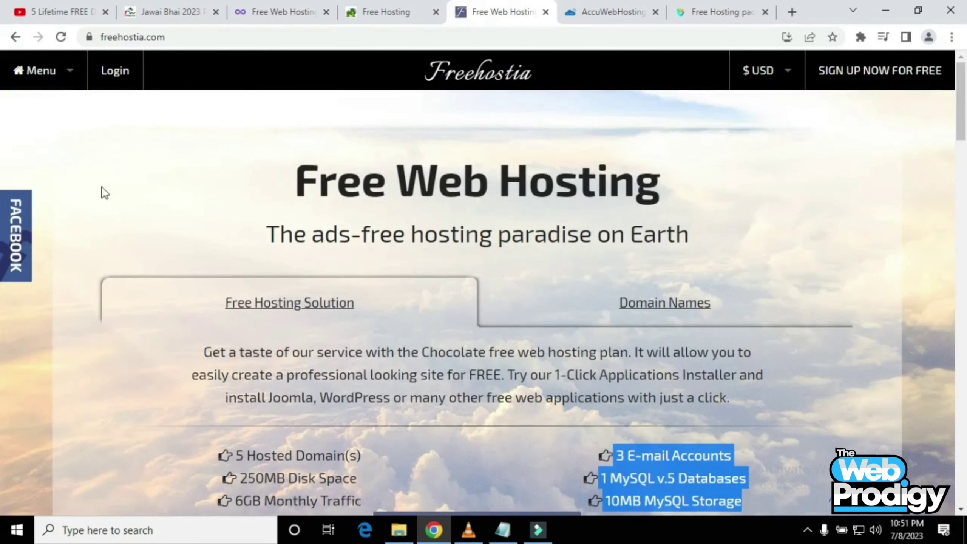
pyautogui.moveTo(115, 78)
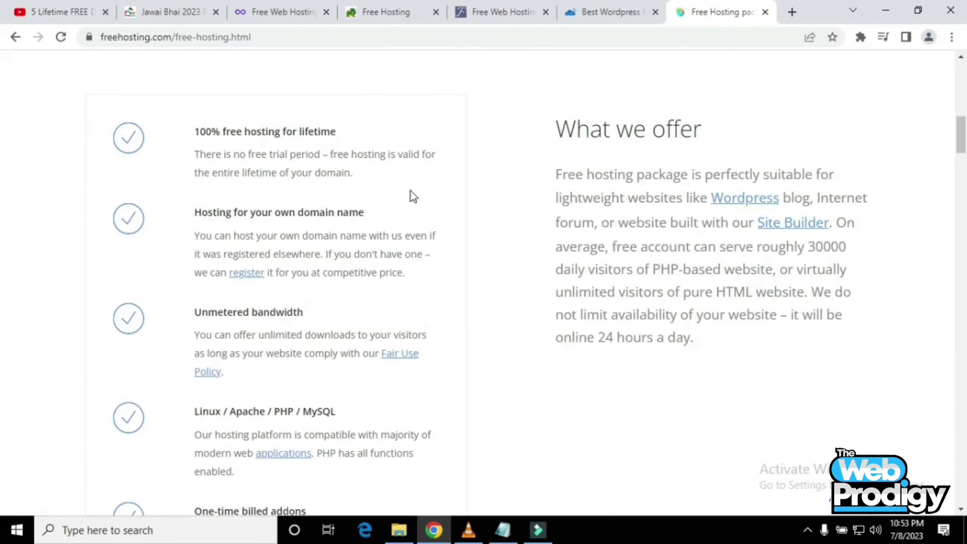
# Highlight the '100% free hosting for lifetime' heading on FreeHosting.com's free-hosting page, then clear it.
pyautogui.scroll(10, 261, 210)
pyautogui.moveTo(251, 37); pyautogui.dragTo(105, 39)
pyautogui.click(145, 131)
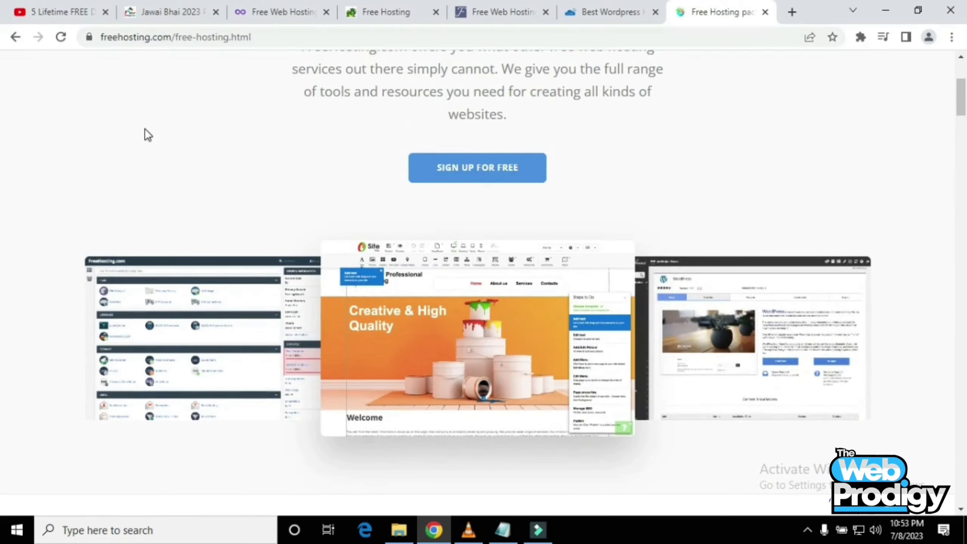
pyautogui.scroll(-8, 243, 222)
pyautogui.moveTo(195, 251); pyautogui.dragTo(340, 255)
pyautogui.scroll(-2, 434, 253)
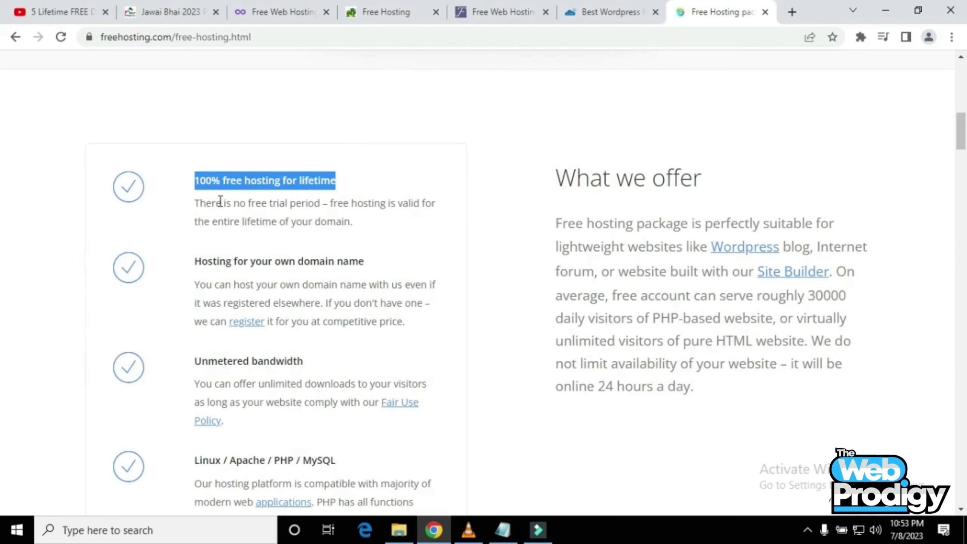
pyautogui.click(287, 222)
# Scroll down to the One-time billed addons description and highlight it.
pyautogui.scroll(-2, 241, 256)
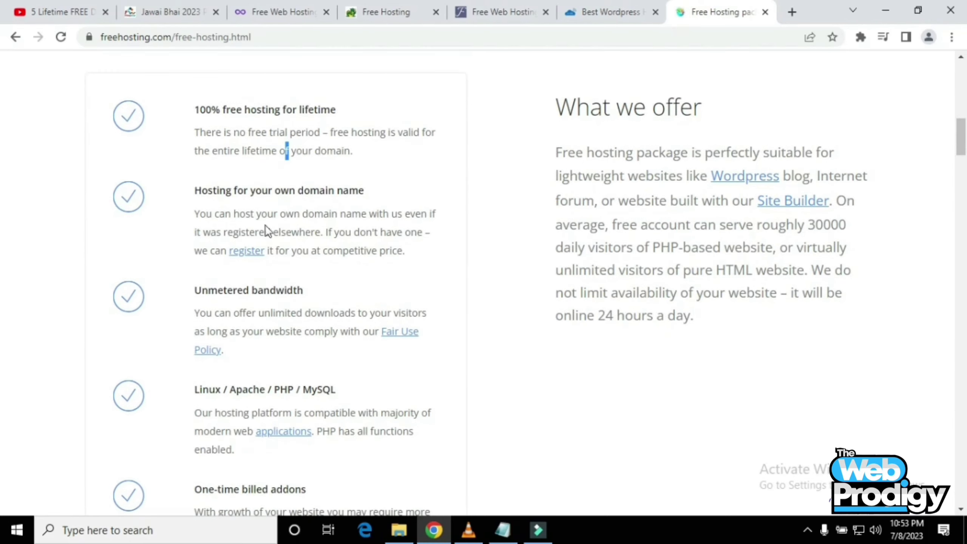
pyautogui.scroll(-2, 194, 244)
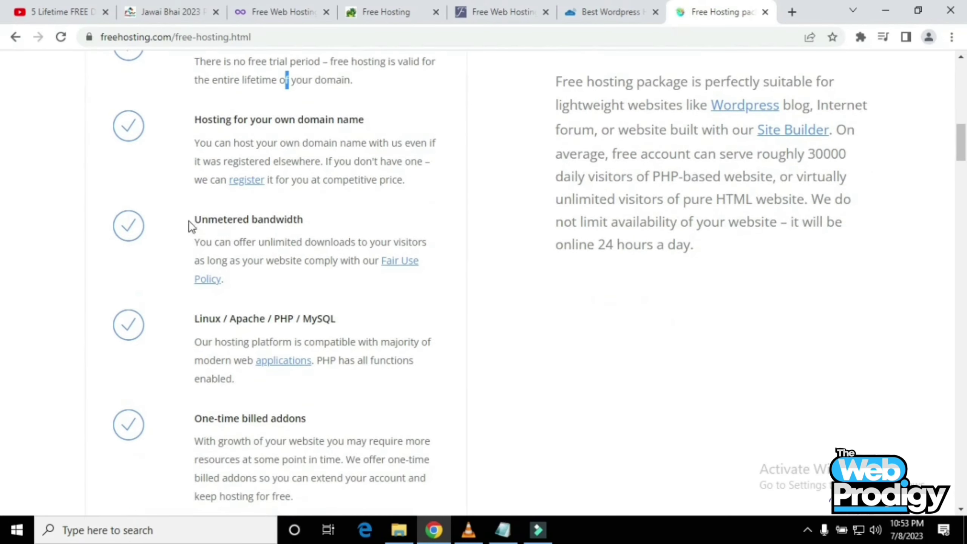
pyautogui.scroll(-4, 274, 260)
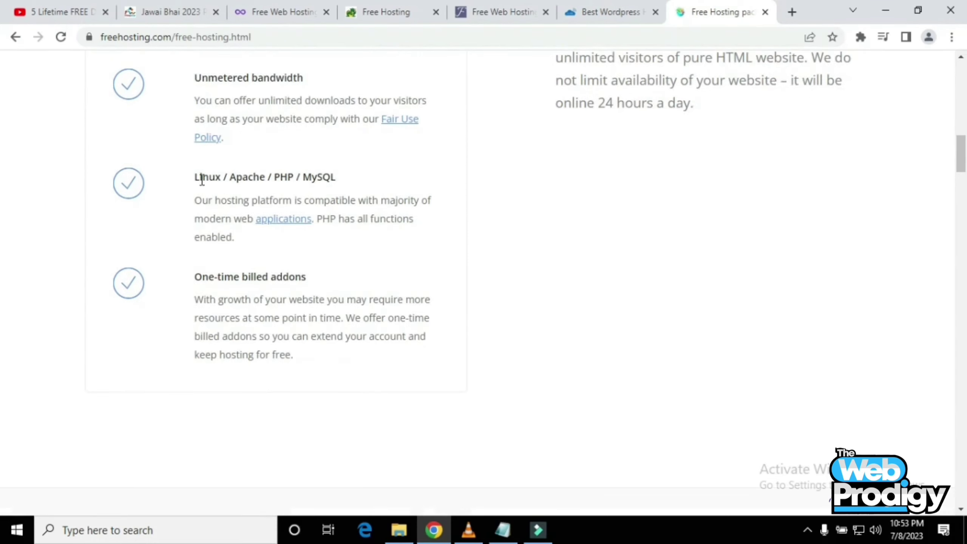
pyautogui.scroll(6, 293, 233)
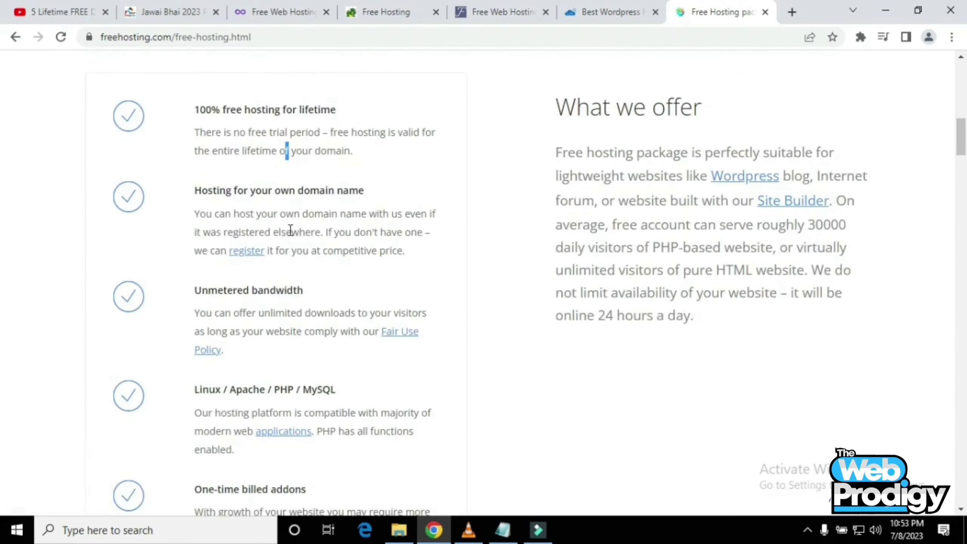
pyautogui.scroll(-6, 287, 149)
pyautogui.moveTo(177, 266); pyautogui.dragTo(310, 341)
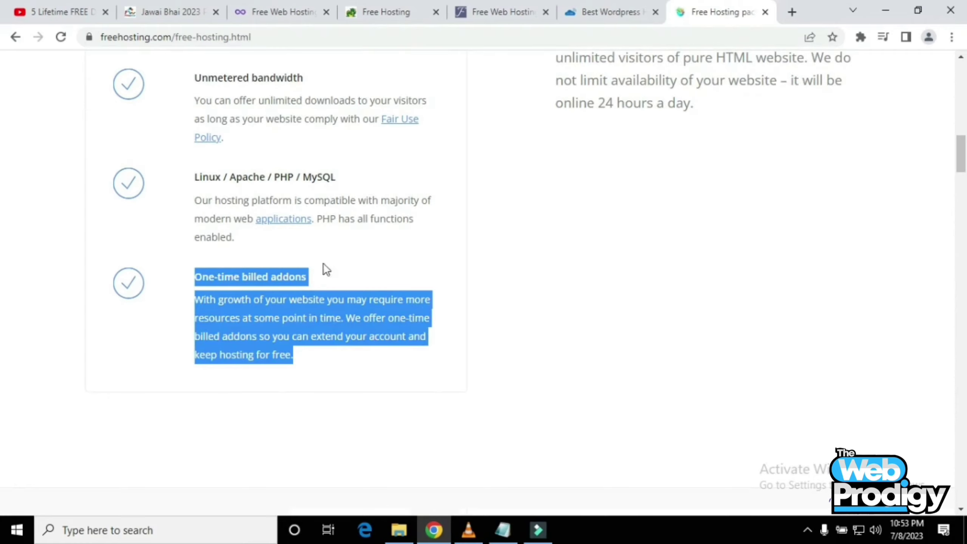
pyautogui.scroll(10, 636, 264)
pyautogui.scroll(-8, 636, 263)
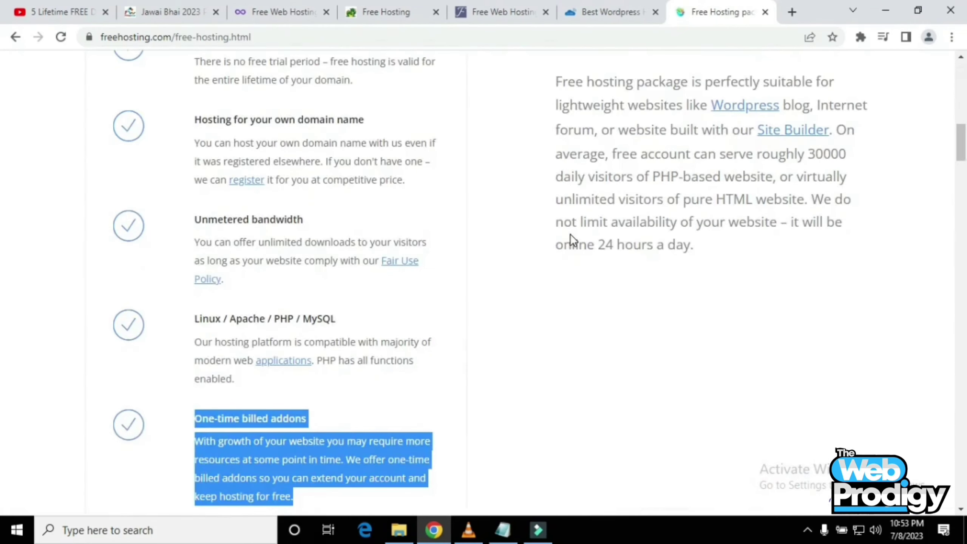
pyautogui.scroll(-15, 575, 267)
pyautogui.scroll(3, 579, 281)
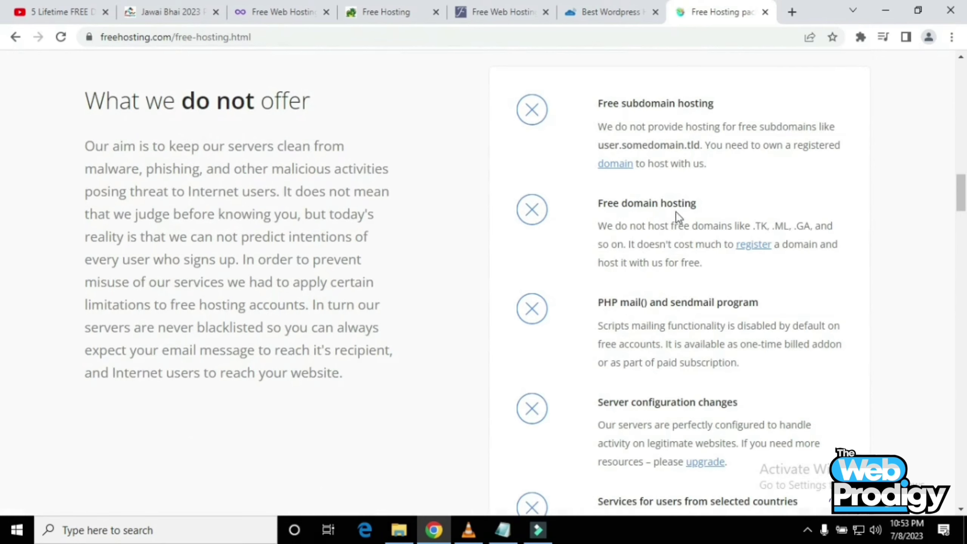
# Highlight further plan details, scroll through the rest of the page, and return to 'What we offer'.
pyautogui.moveTo(594, 207); pyautogui.dragTo(706, 210)
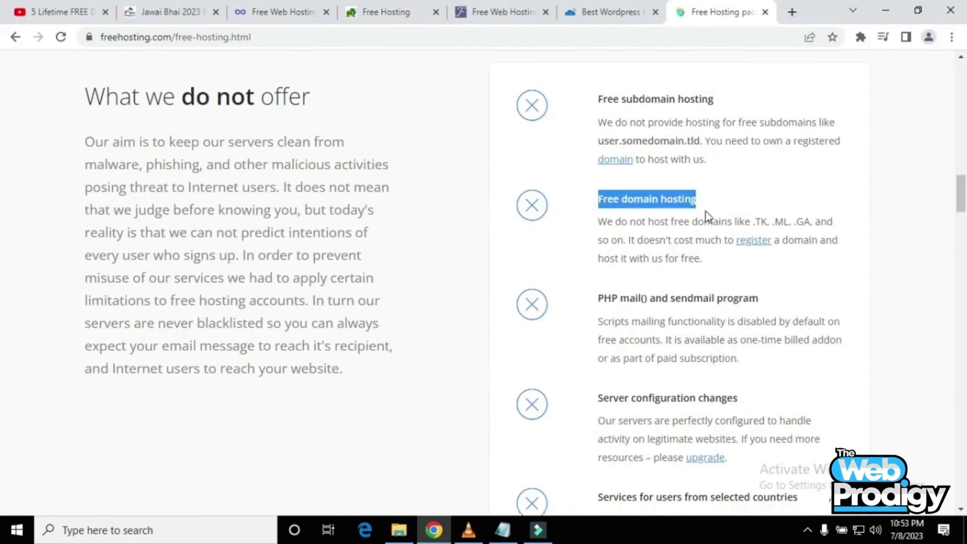
pyautogui.scroll(-2, 648, 221)
pyautogui.moveTo(595, 231); pyautogui.dragTo(665, 223)
pyautogui.scroll(-4, 665, 222)
pyautogui.scroll(-10, 647, 263)
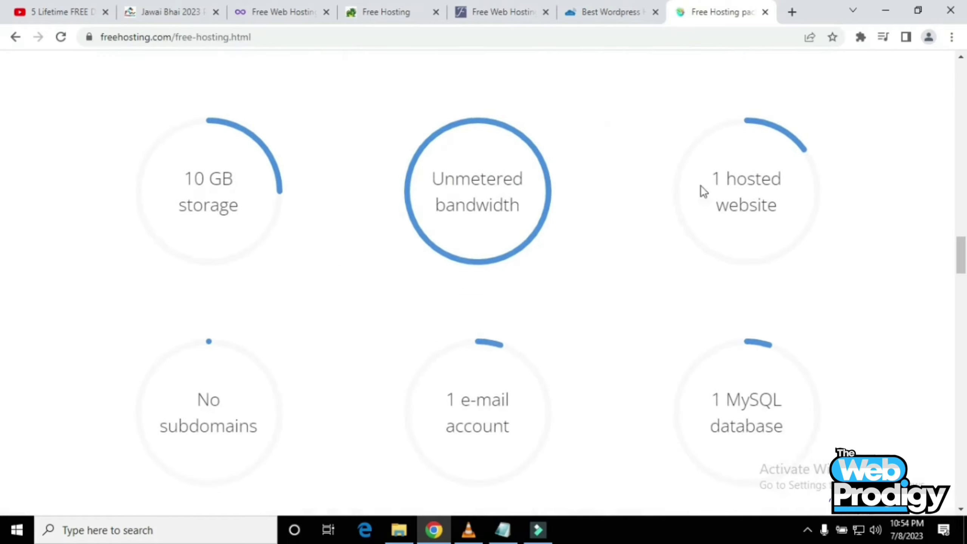
pyautogui.scroll(-7, 351, 298)
pyautogui.scroll(4, 236, 277)
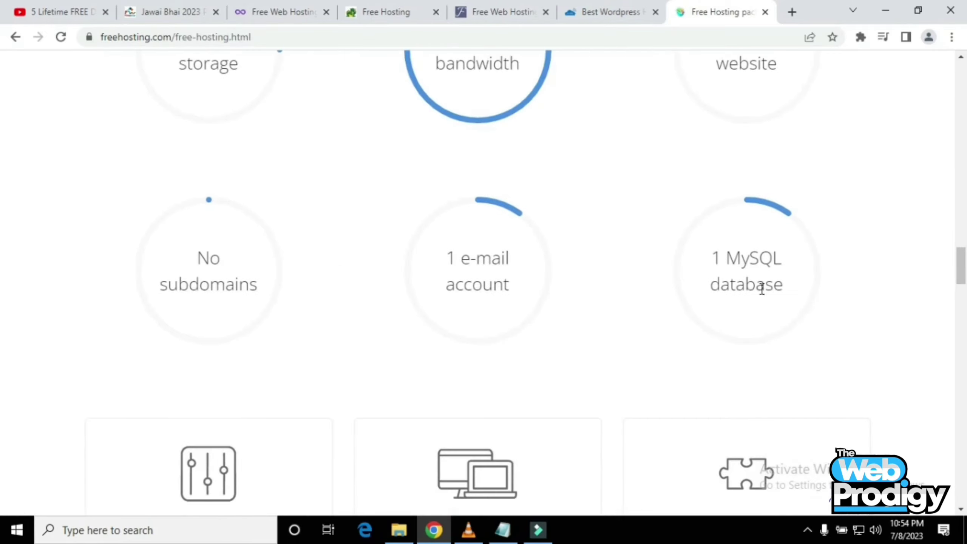
pyautogui.scroll(-6, 467, 303)
pyautogui.scroll(-5, 737, 227)
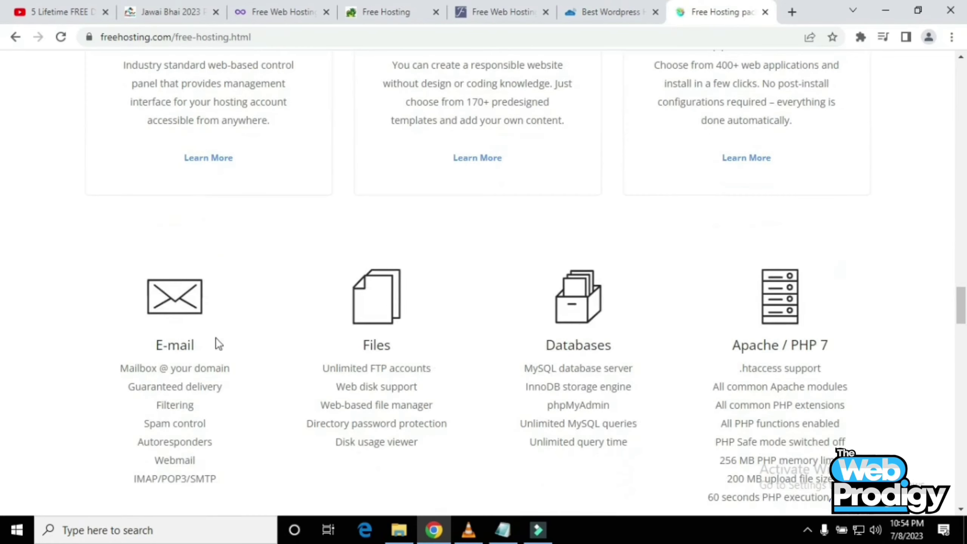
pyautogui.scroll(-16, 280, 314)
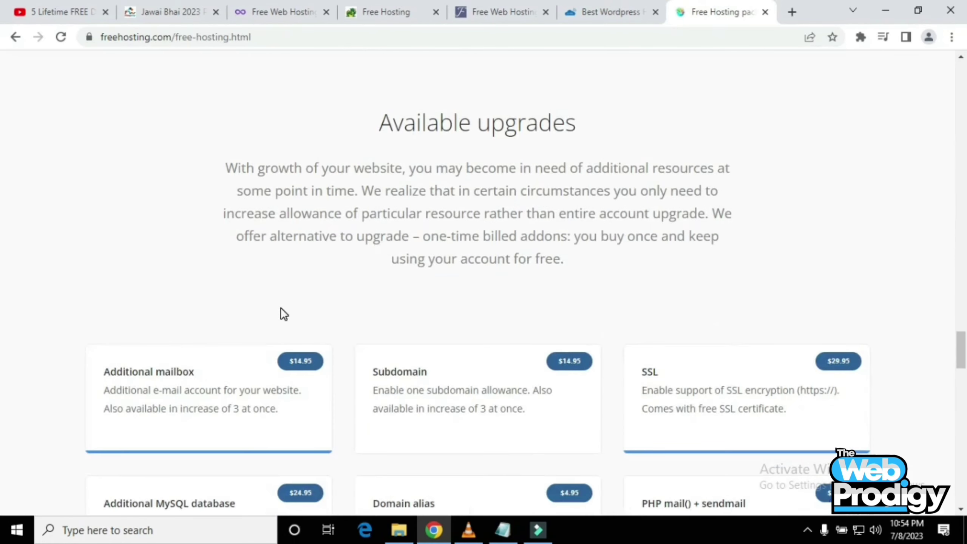
pyautogui.scroll(-3, 305, 236)
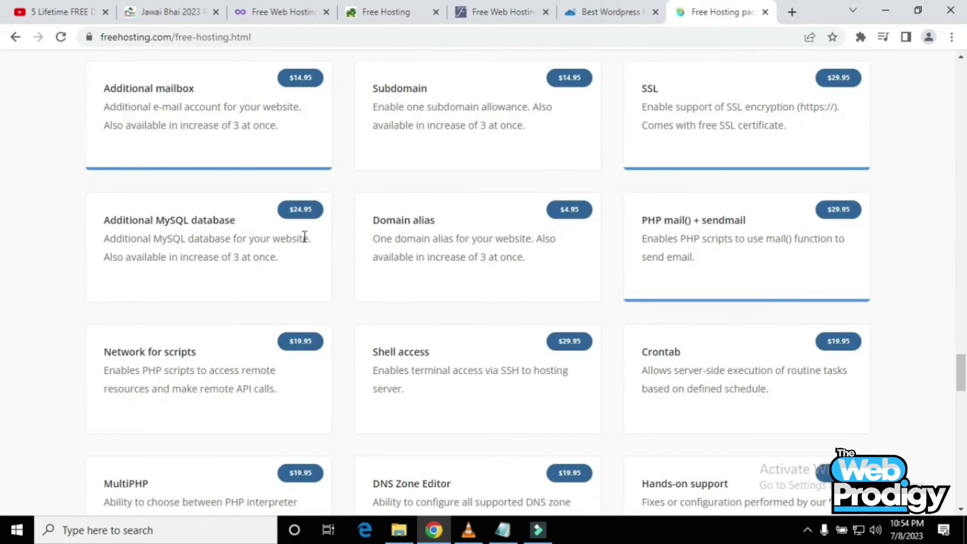
pyautogui.scroll(-20, 353, 367)
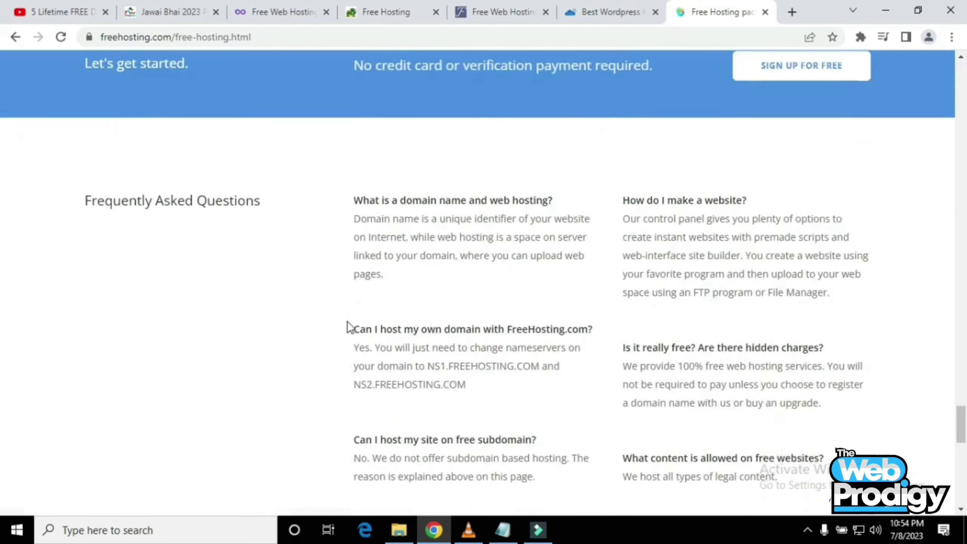
pyautogui.scroll(19, 434, 360)
pyautogui.scroll(20, 434, 360)
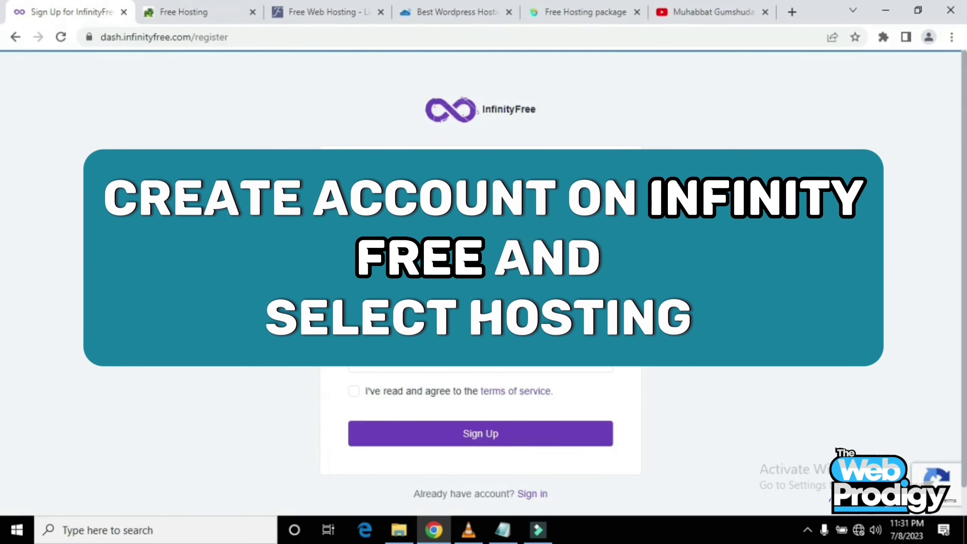
# Open the second InfinityFree hosting account's Manage page from the Hosting Accounts list.
pyautogui.click(808, 529)
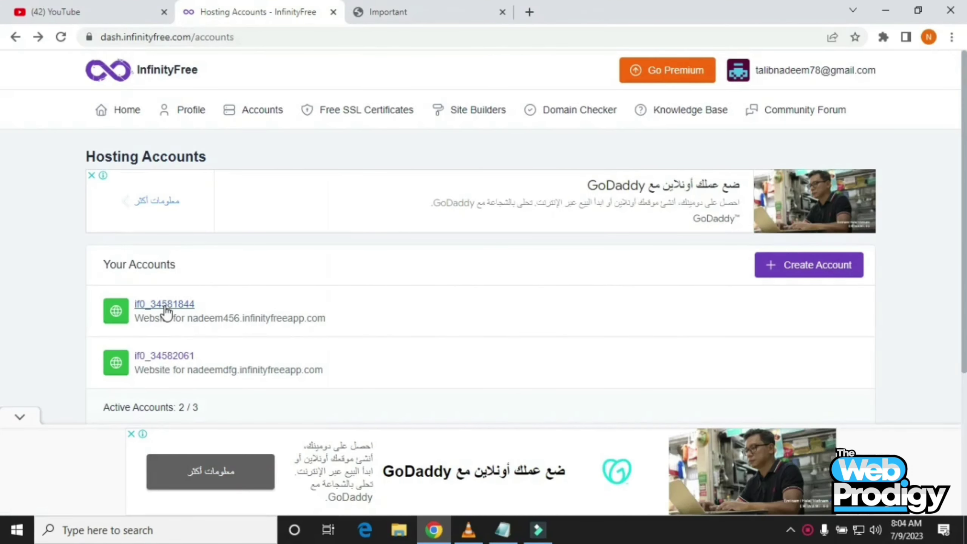
pyautogui.click(175, 357)
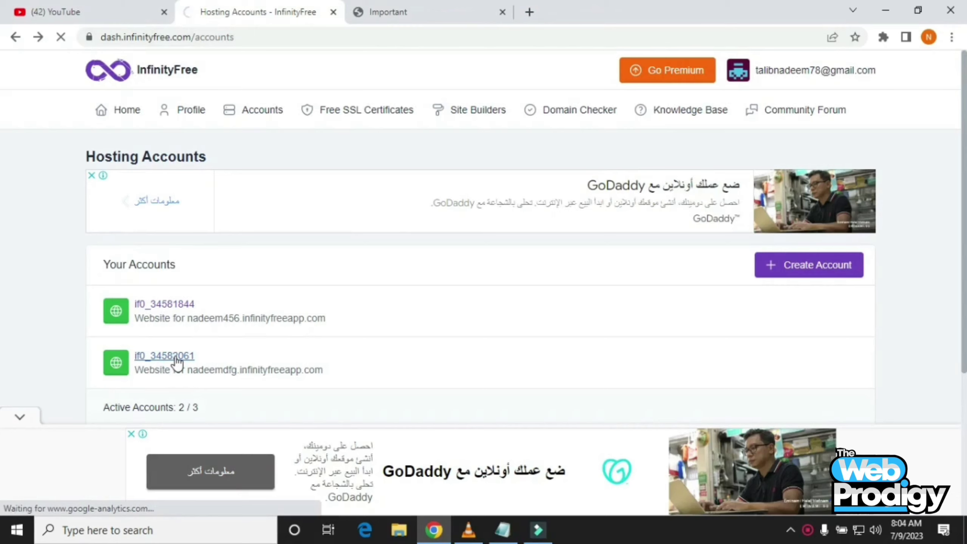
pyautogui.scroll(-3, 239, 163)
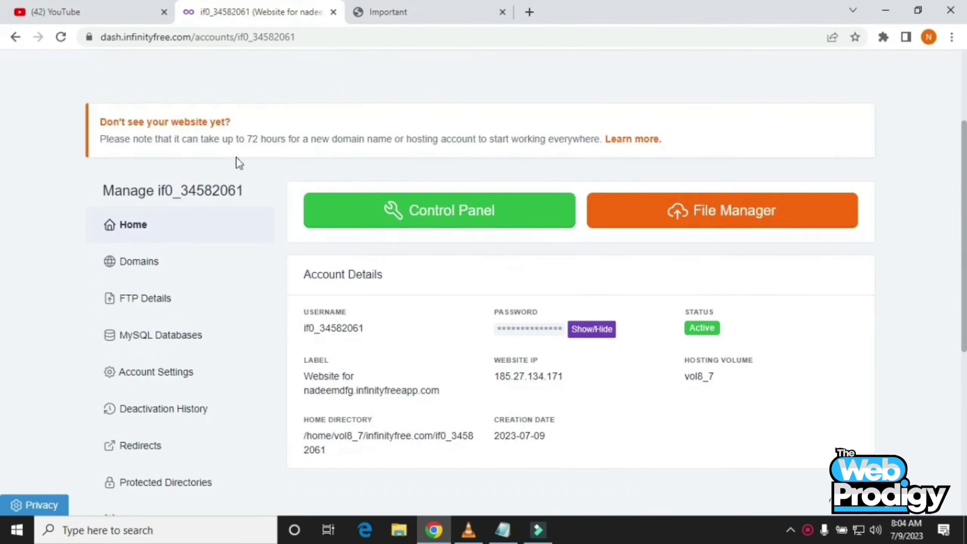
# Open the account's control panel, allow account e-mails, and scroll to the Software section.
pyautogui.click(437, 215)
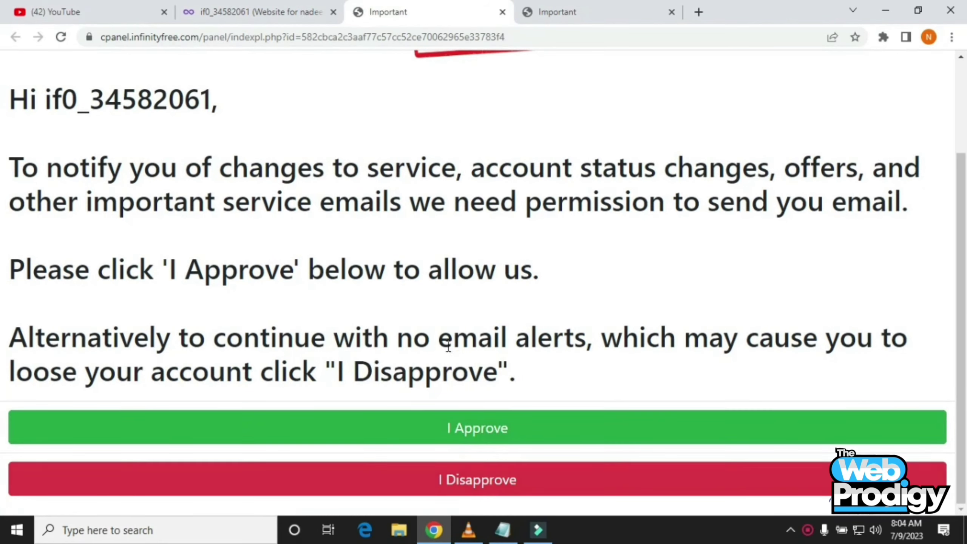
pyautogui.click(463, 434)
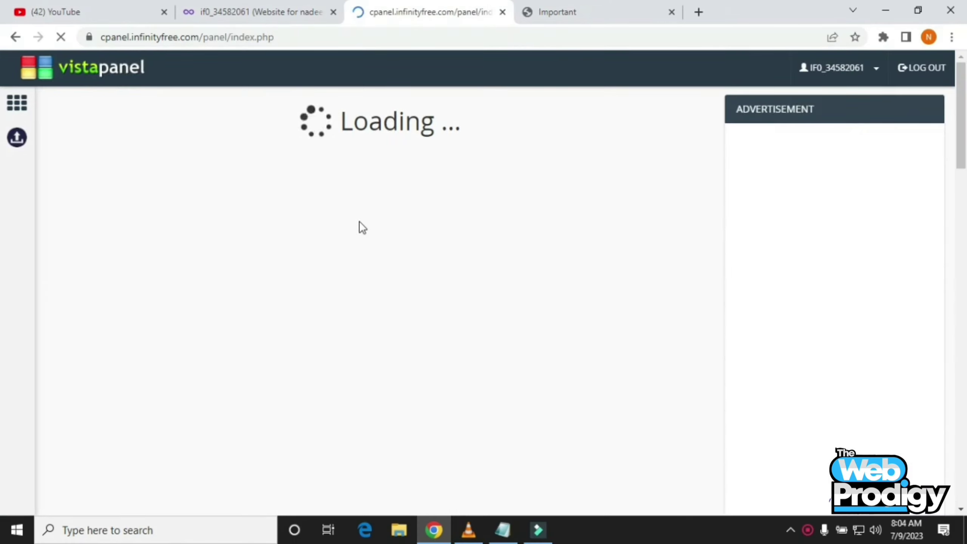
pyautogui.scroll(-9, 365, 227)
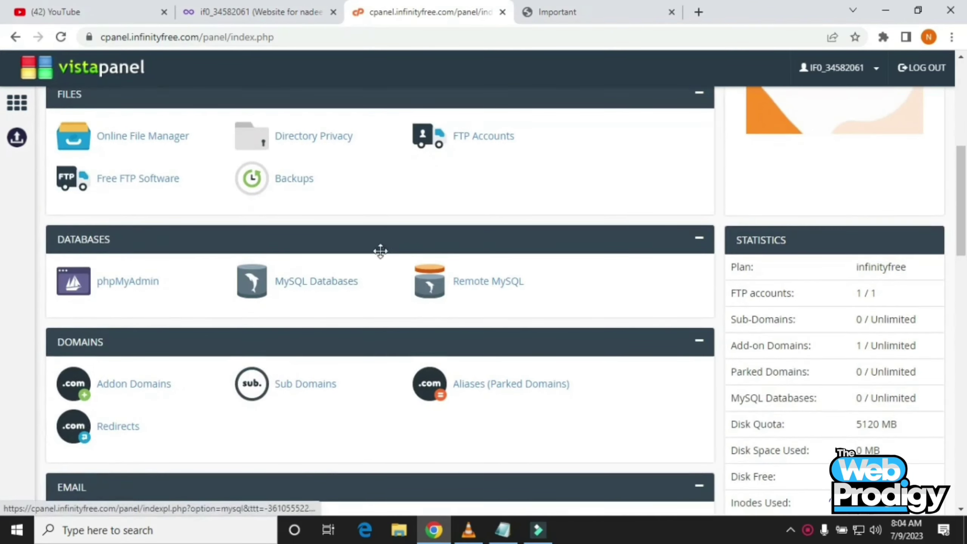
pyautogui.scroll(-9, 376, 251)
pyautogui.scroll(18, 374, 256)
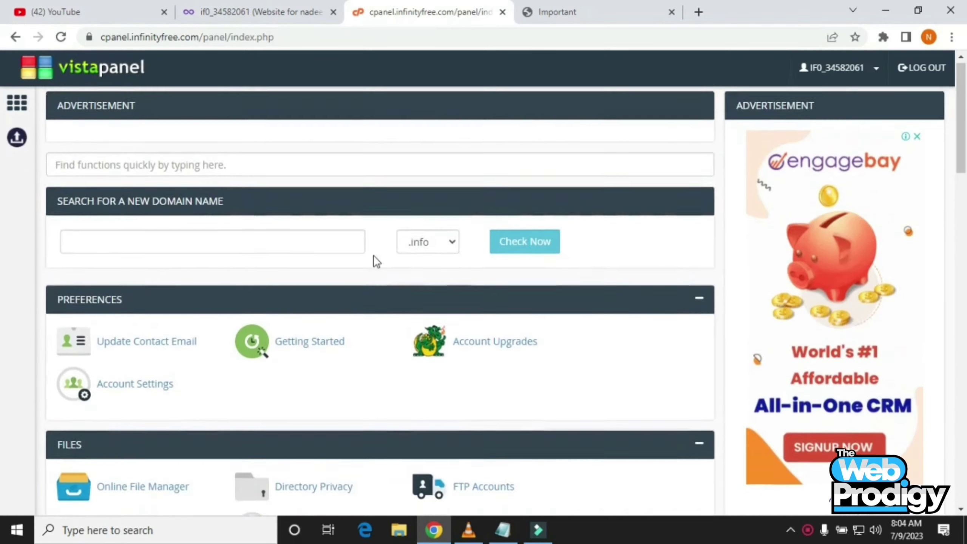
pyautogui.scroll(-4, 184, 270)
pyautogui.scroll(-6, 233, 292)
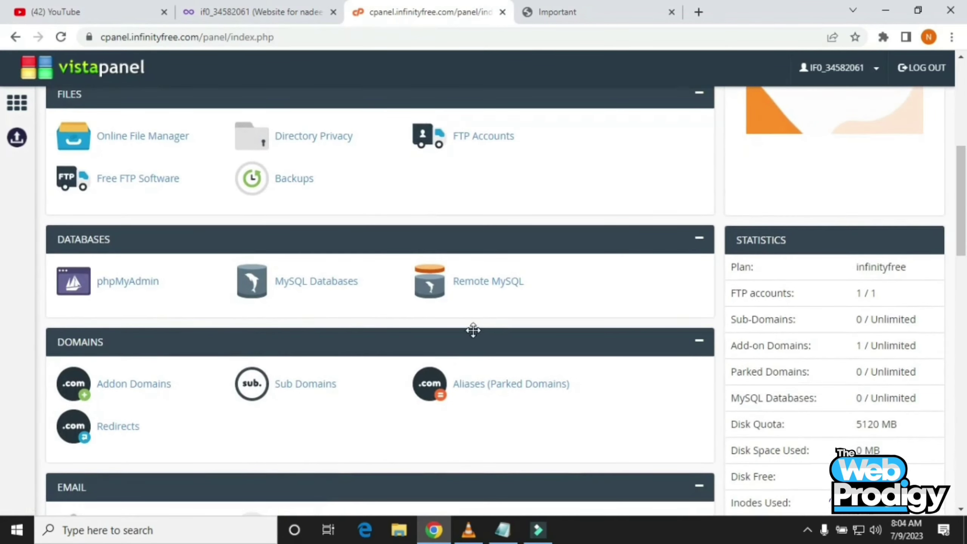
pyautogui.scroll(-9, 372, 329)
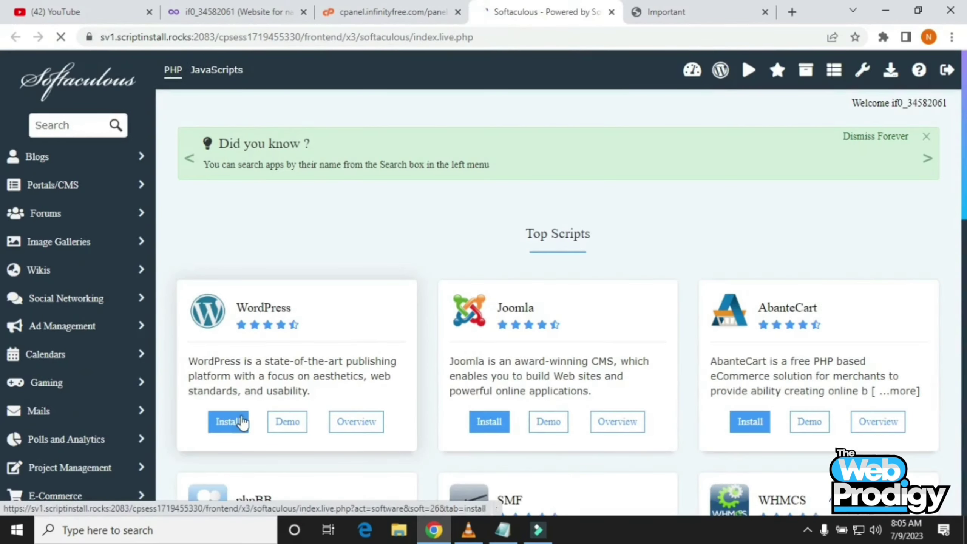
# Start a WordPress install in Softaculous and set the site name to My Blog.
pyautogui.click(242, 421)
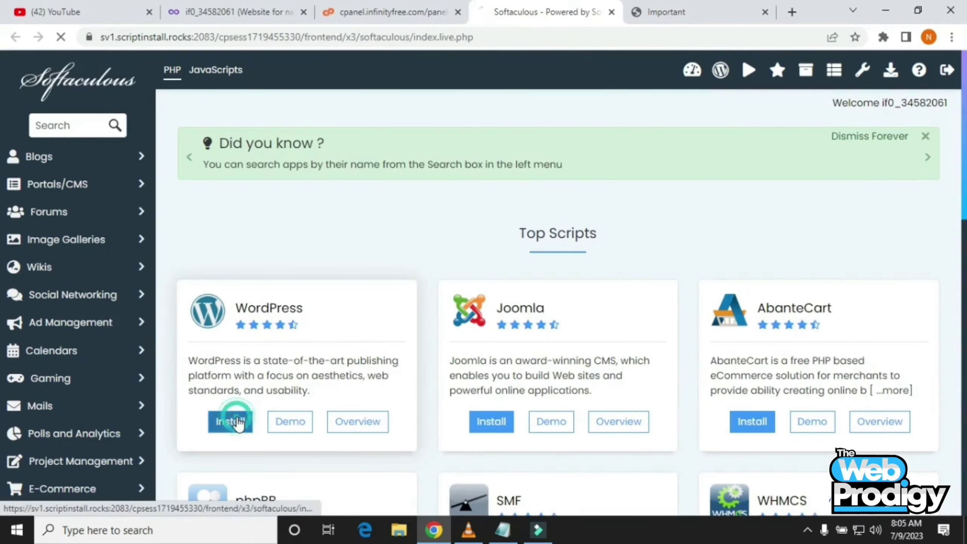
pyautogui.scroll(-10, 573, 357)
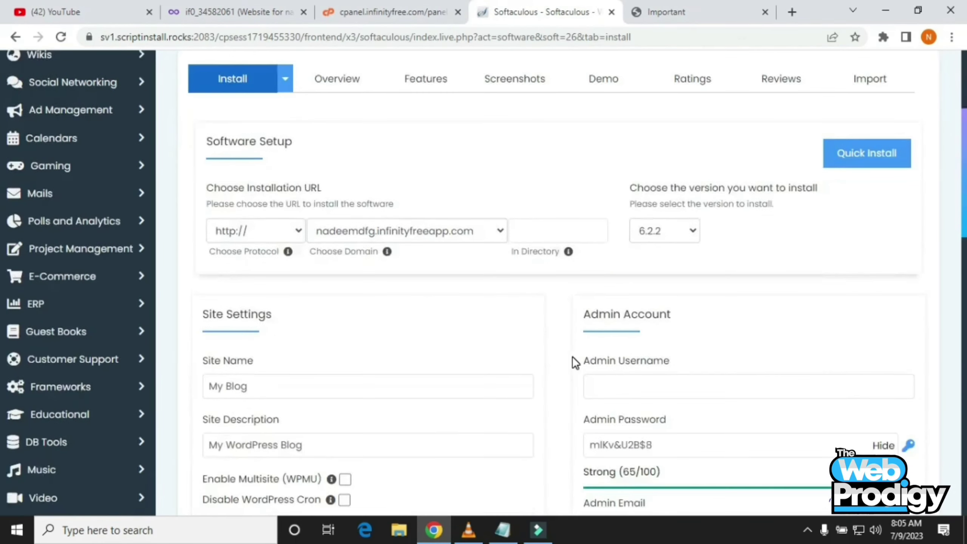
pyautogui.scroll(6, 572, 358)
pyautogui.click(262, 318)
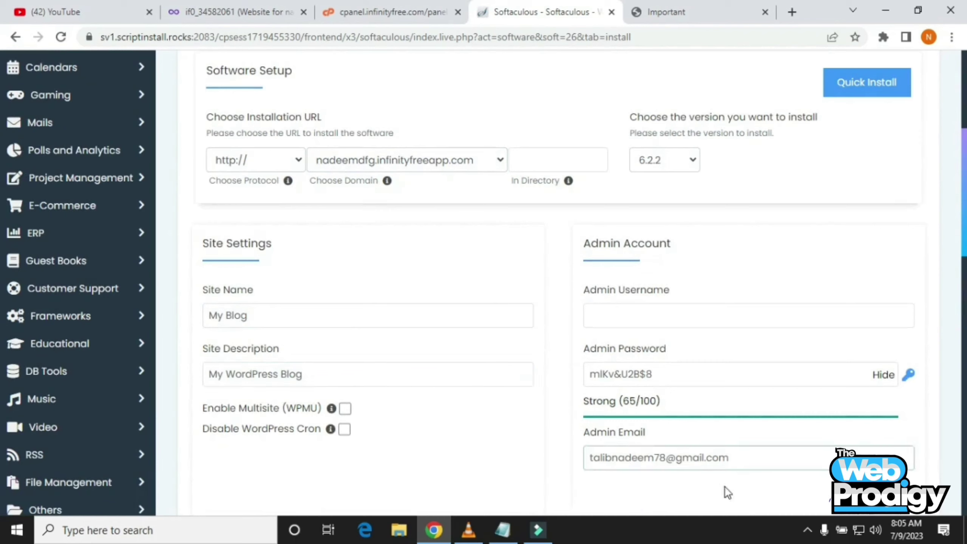
pyautogui.click(808, 528)
pyautogui.click(779, 498)
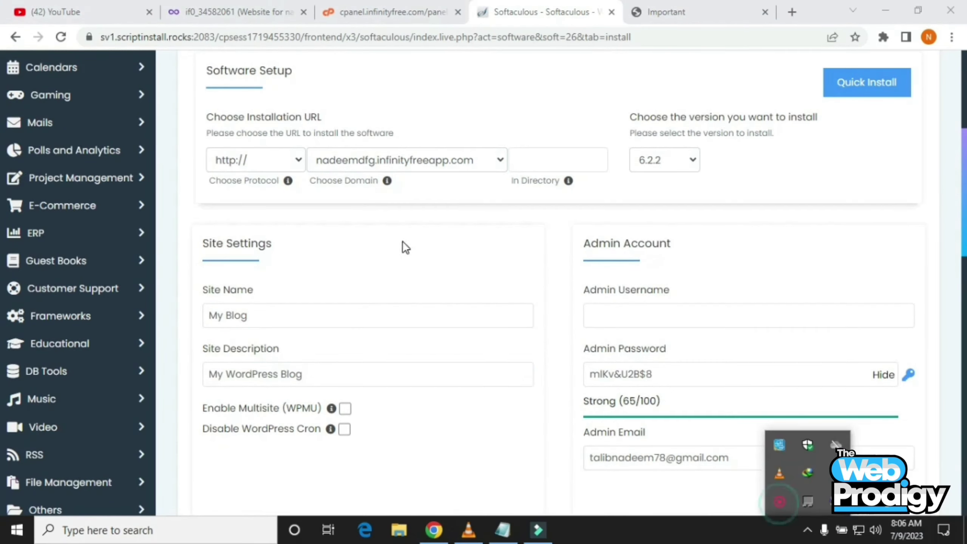
pyautogui.scroll(-2, 278, 287)
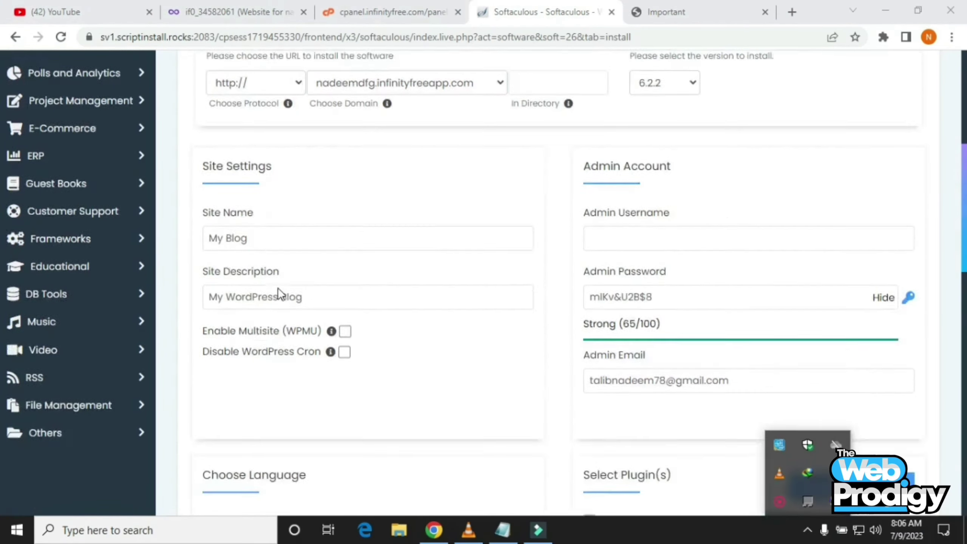
pyautogui.scroll(5, 295, 311)
pyautogui.scroll(-5, 712, 263)
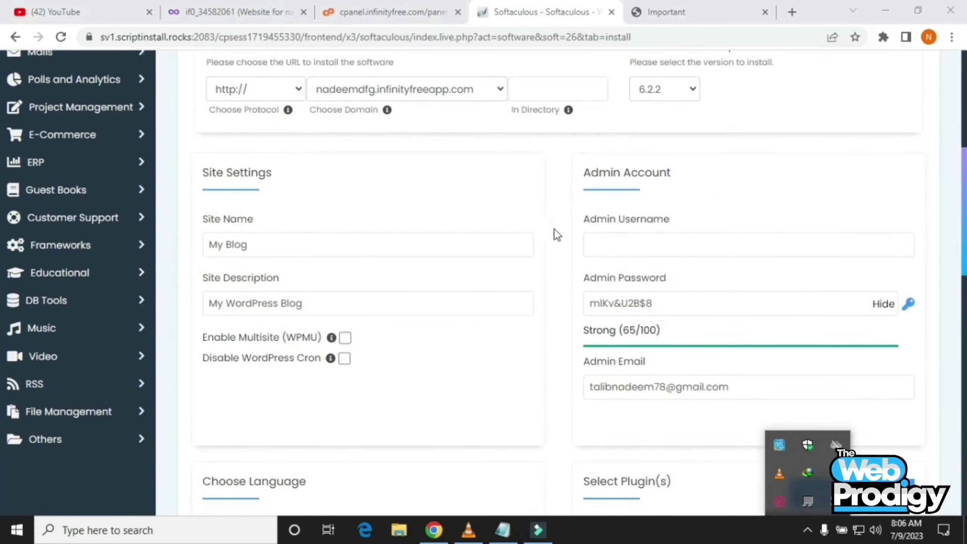
# Fill in the WordPress admin username and run the installation.
pyautogui.click(619, 244)
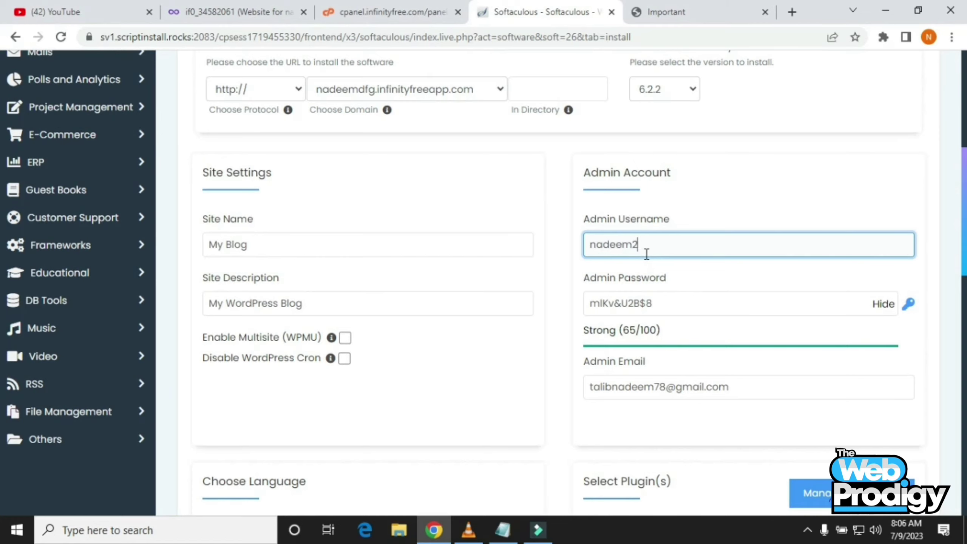
pyautogui.scroll(-5, 475, 337)
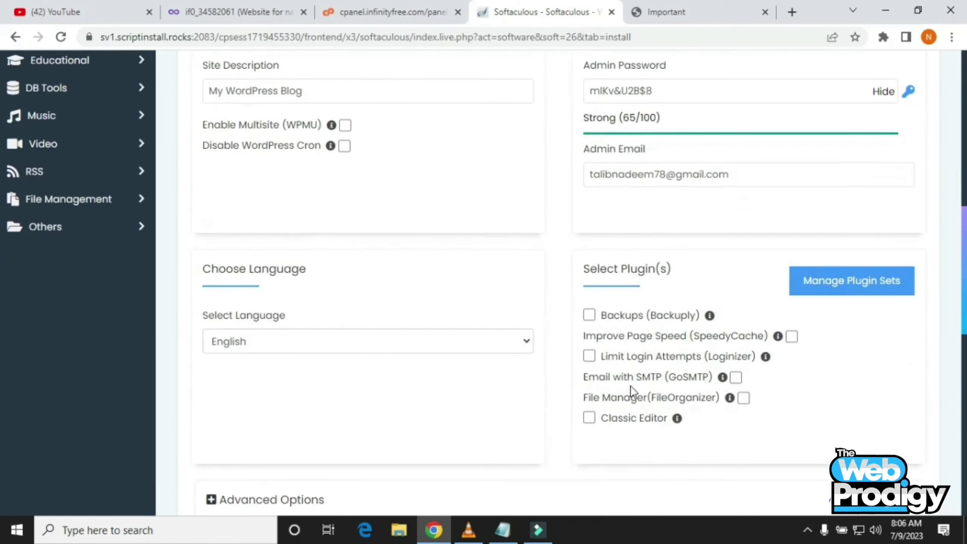
pyautogui.scroll(-15, 575, 345)
pyautogui.click(571, 345)
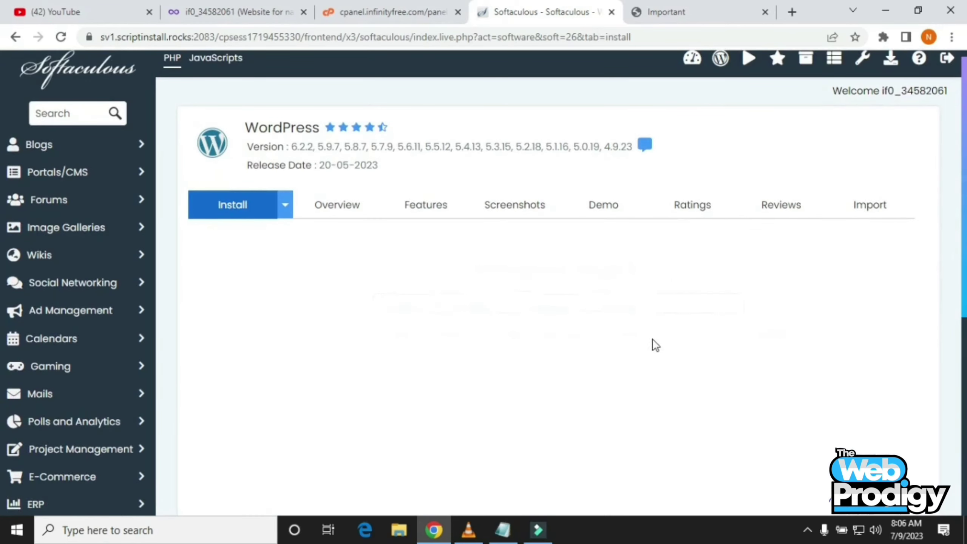
# Open the newly installed blog's URL in a new tab.
pyautogui.scroll(-3, 479, 285)
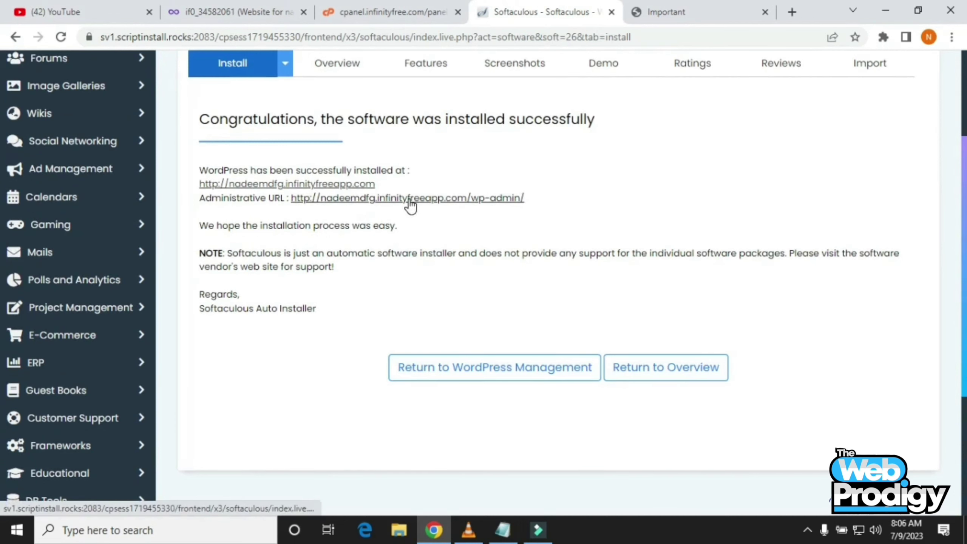
pyautogui.rightClick(335, 184)
pyautogui.click(352, 194)
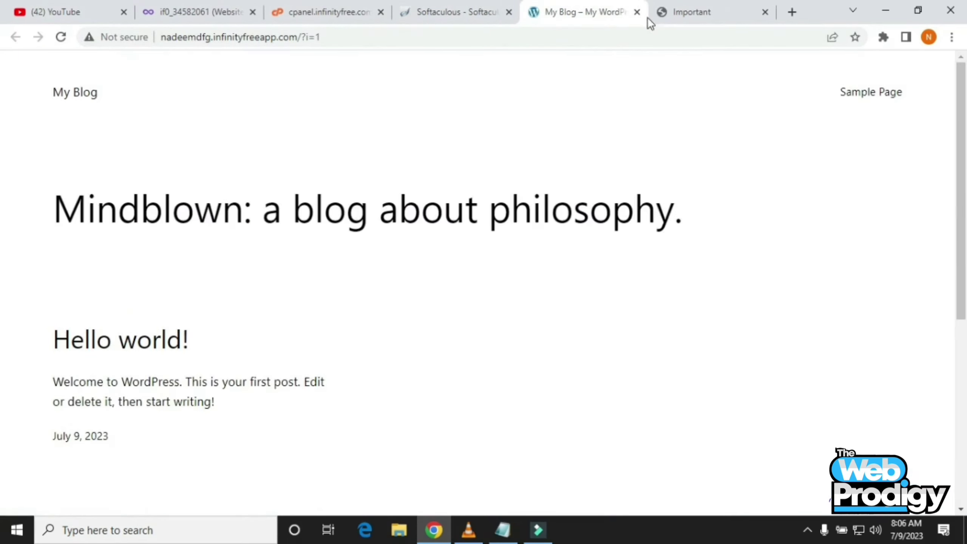
pyautogui.scroll(-5, 406, 243)
pyautogui.scroll(5, 406, 243)
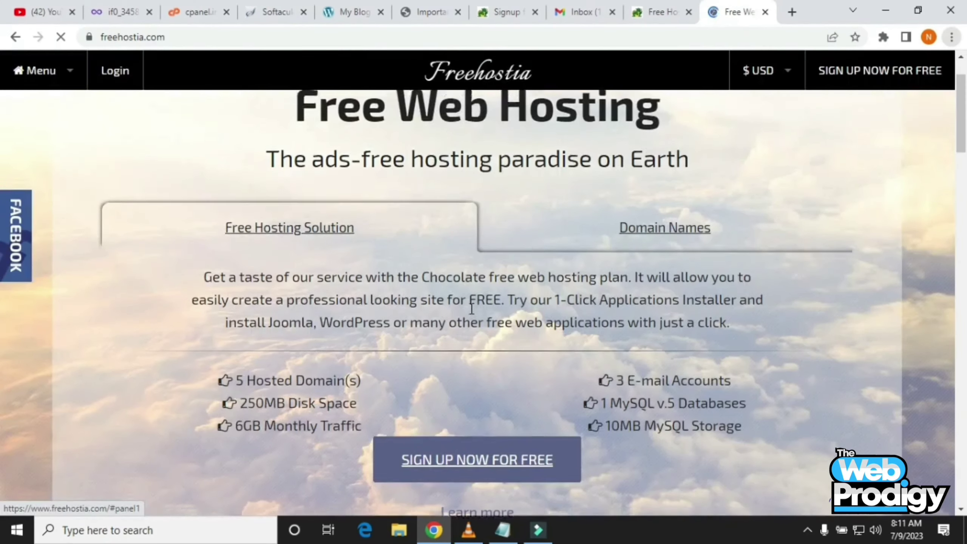
# Start Freehostia's free Chocolate plan sign-up, keeping the currency in US dollars.
pyautogui.scroll(-3, 557, 298)
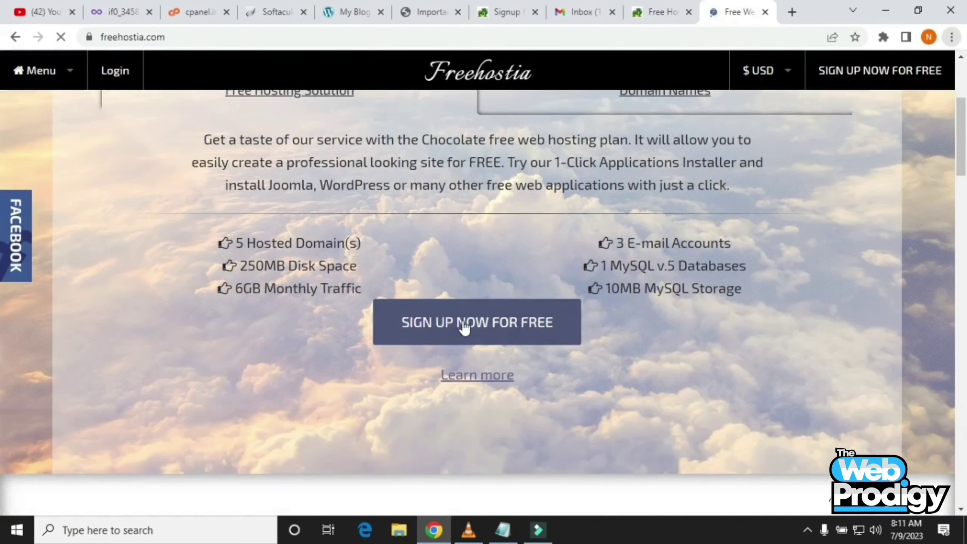
pyautogui.click(465, 327)
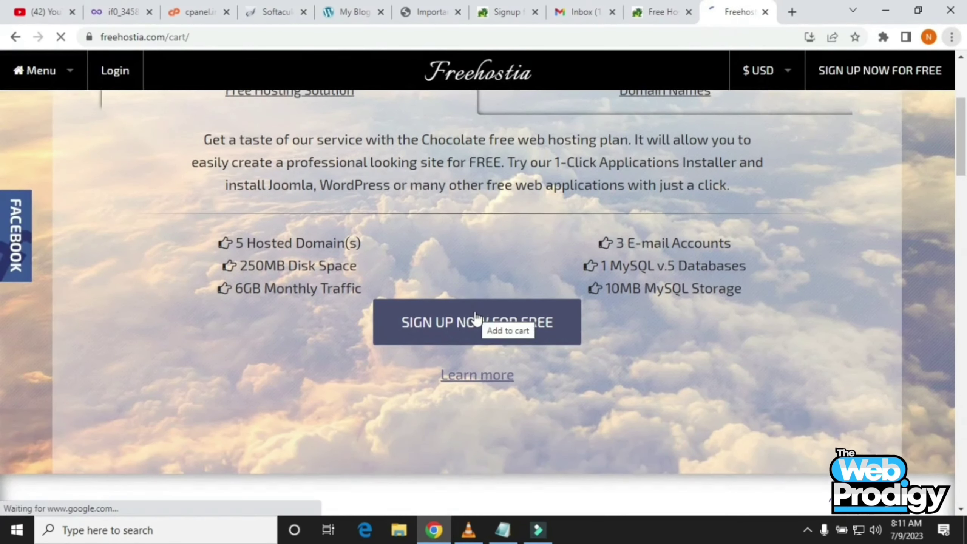
pyautogui.scroll(-4, 300, 251)
pyautogui.scroll(4, 401, 210)
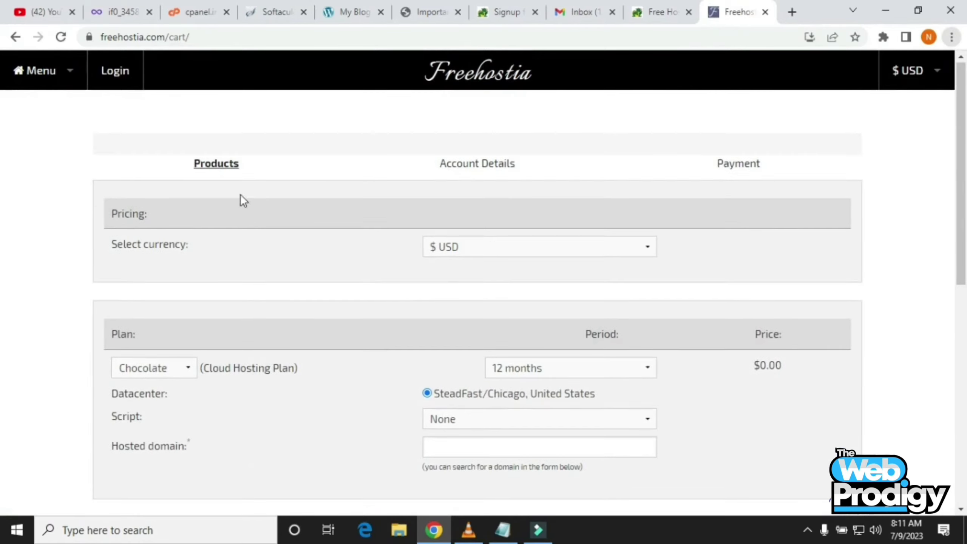
pyautogui.click(471, 248)
pyautogui.click(473, 251)
pyautogui.scroll(-3, 377, 253)
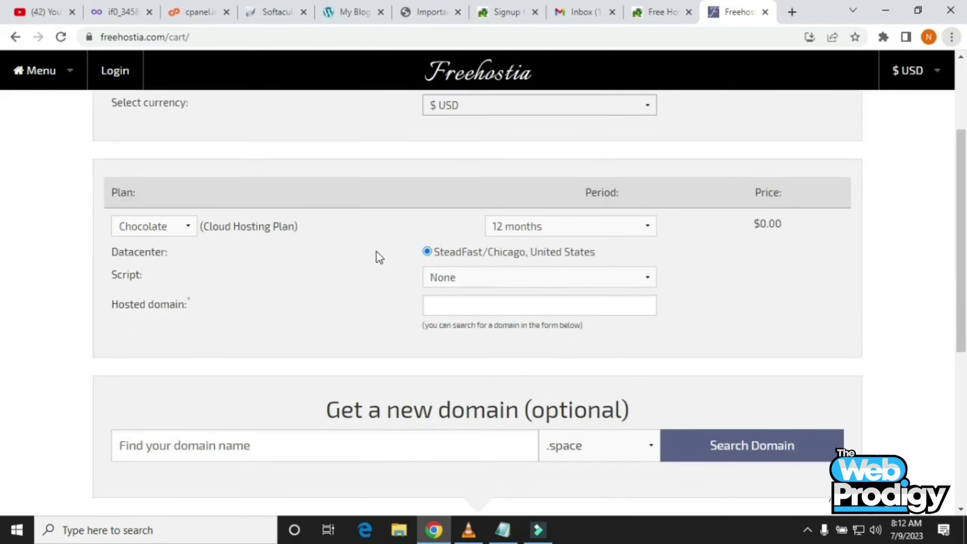
pyautogui.scroll(-2, 486, 363)
# Search a domain name with the .website extension and scroll through the available extensions.
pyautogui.click(572, 376)
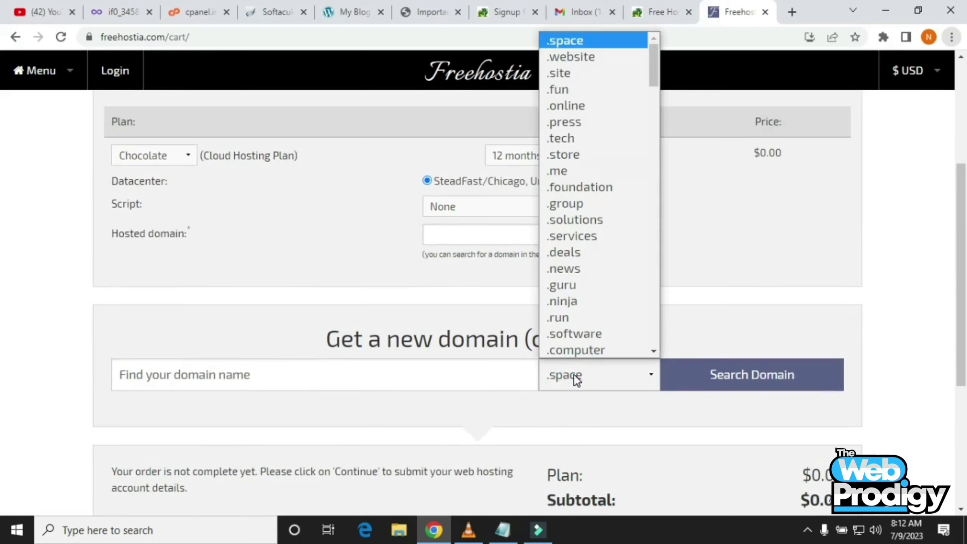
pyautogui.click(571, 56)
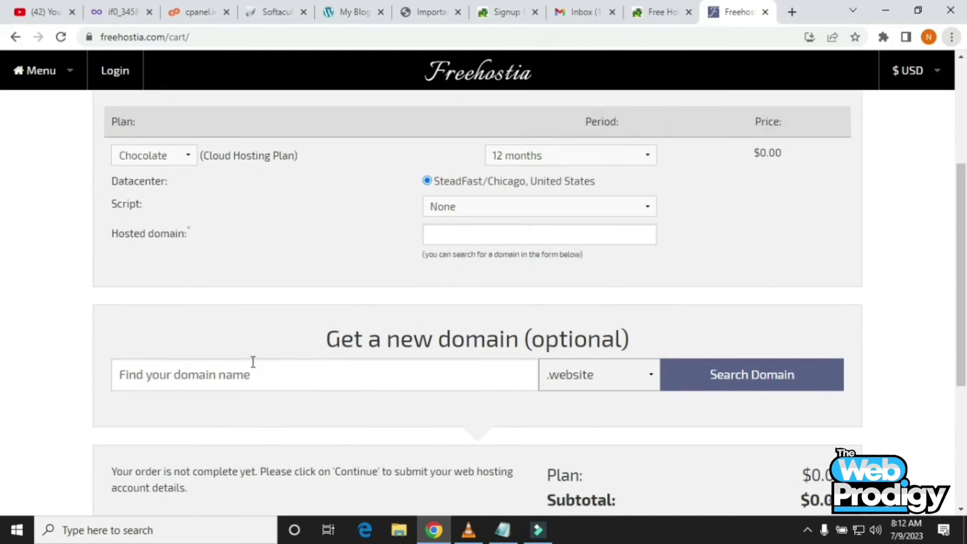
pyautogui.click(239, 375)
pyautogui.write('nadeem456')
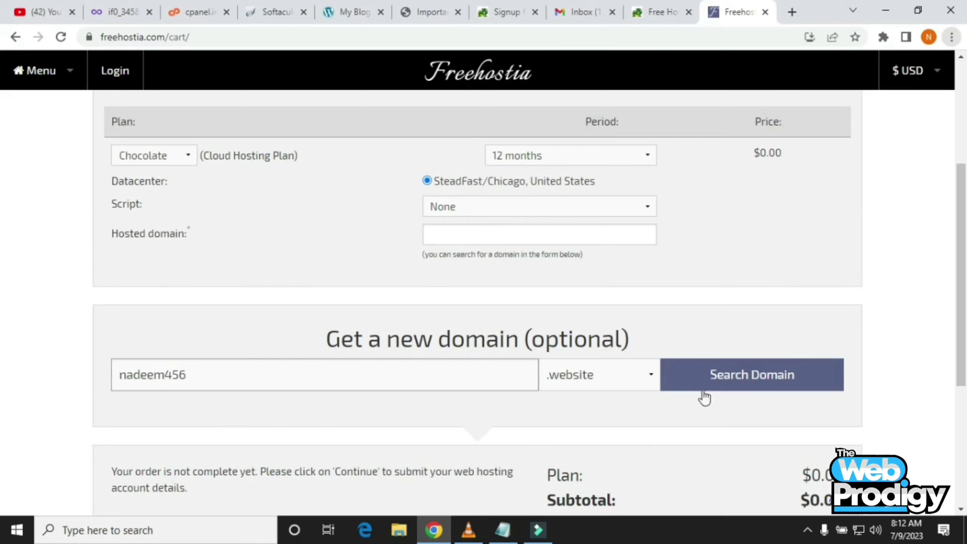
pyautogui.click(736, 375)
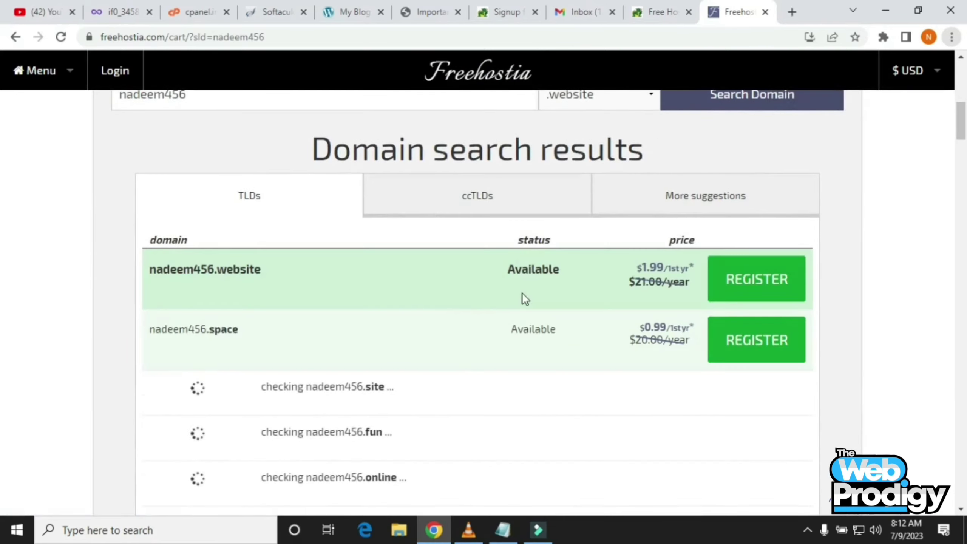
pyautogui.scroll(-10, 542, 343)
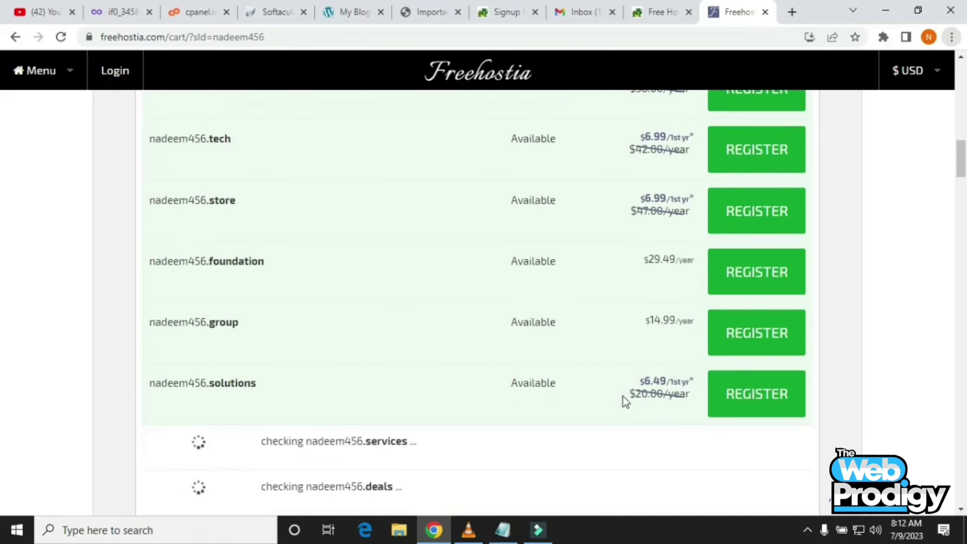
pyautogui.scroll(-20, 513, 378)
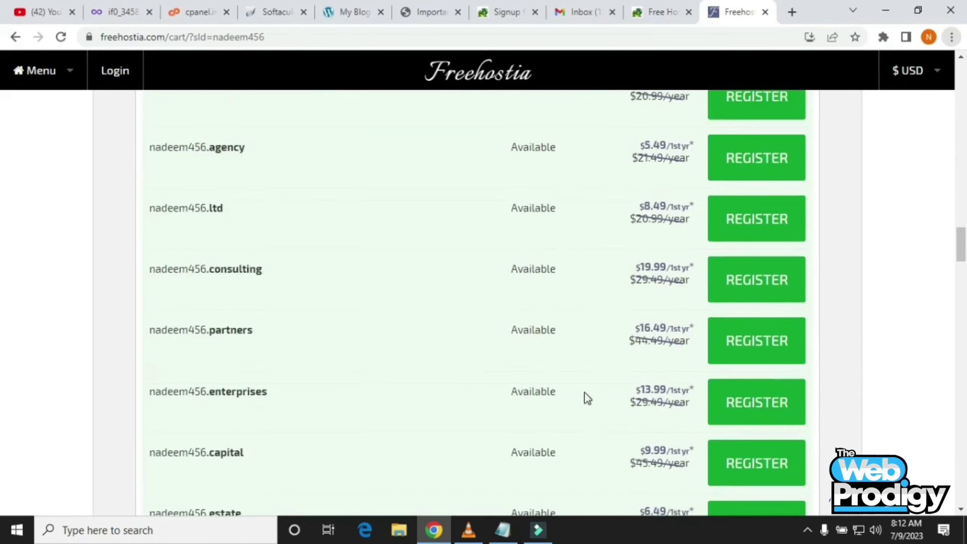
pyautogui.scroll(-8, 582, 399)
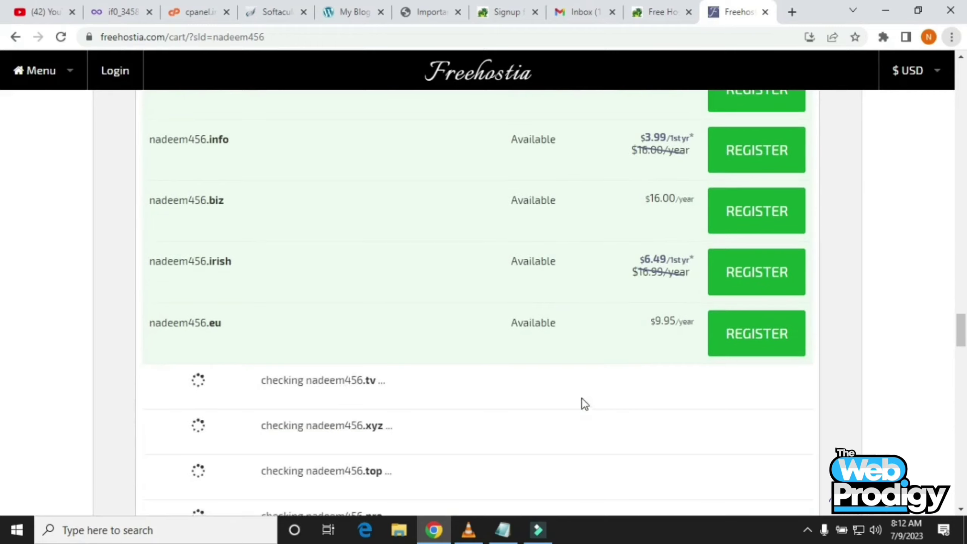
pyautogui.scroll(-20, 478, 364)
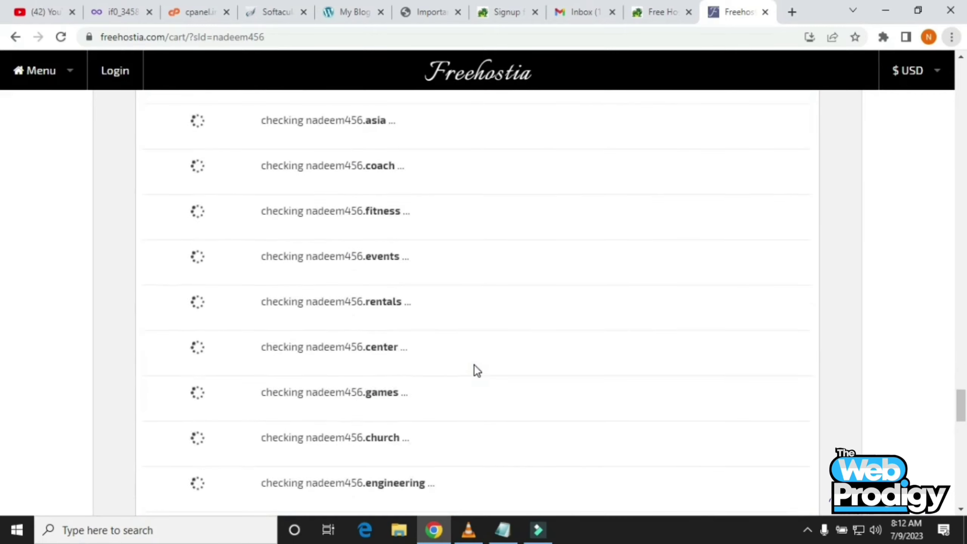
pyautogui.scroll(-15, 477, 371)
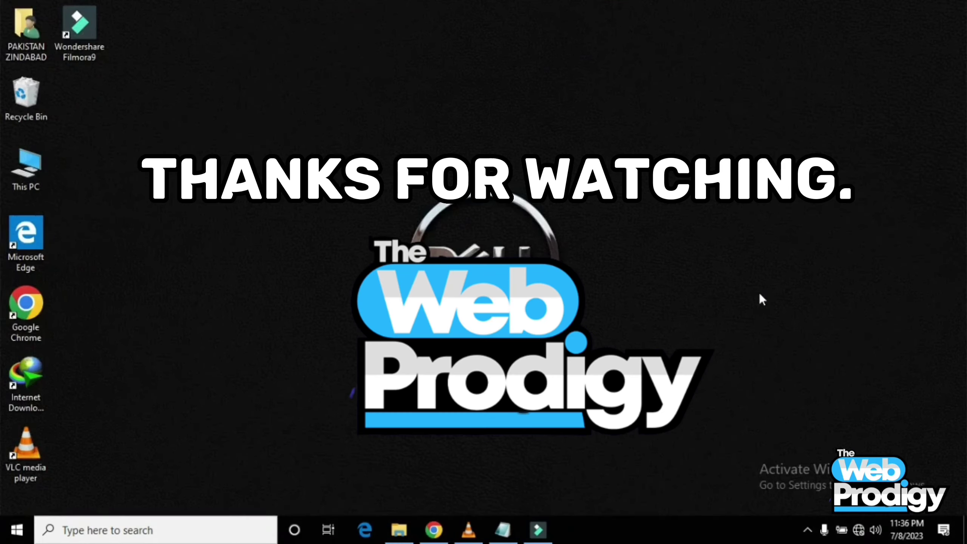